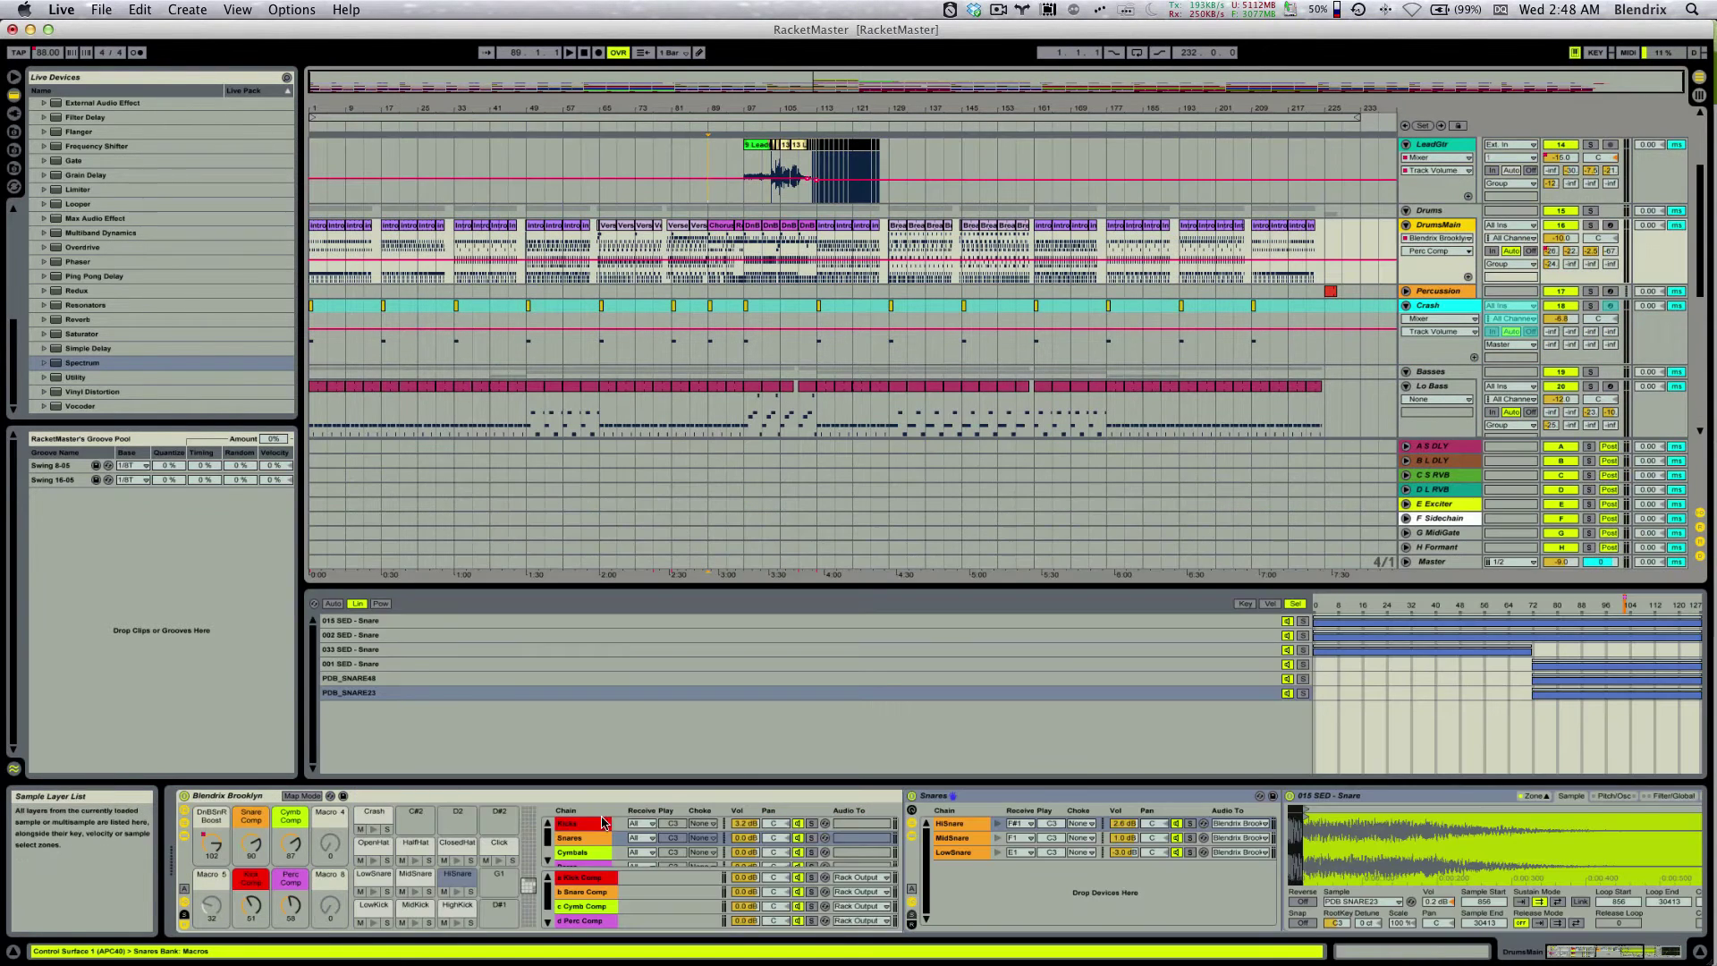
Select the drum rack and show the Kicks chain with its kick sub-chains and sample.
click(629, 838)
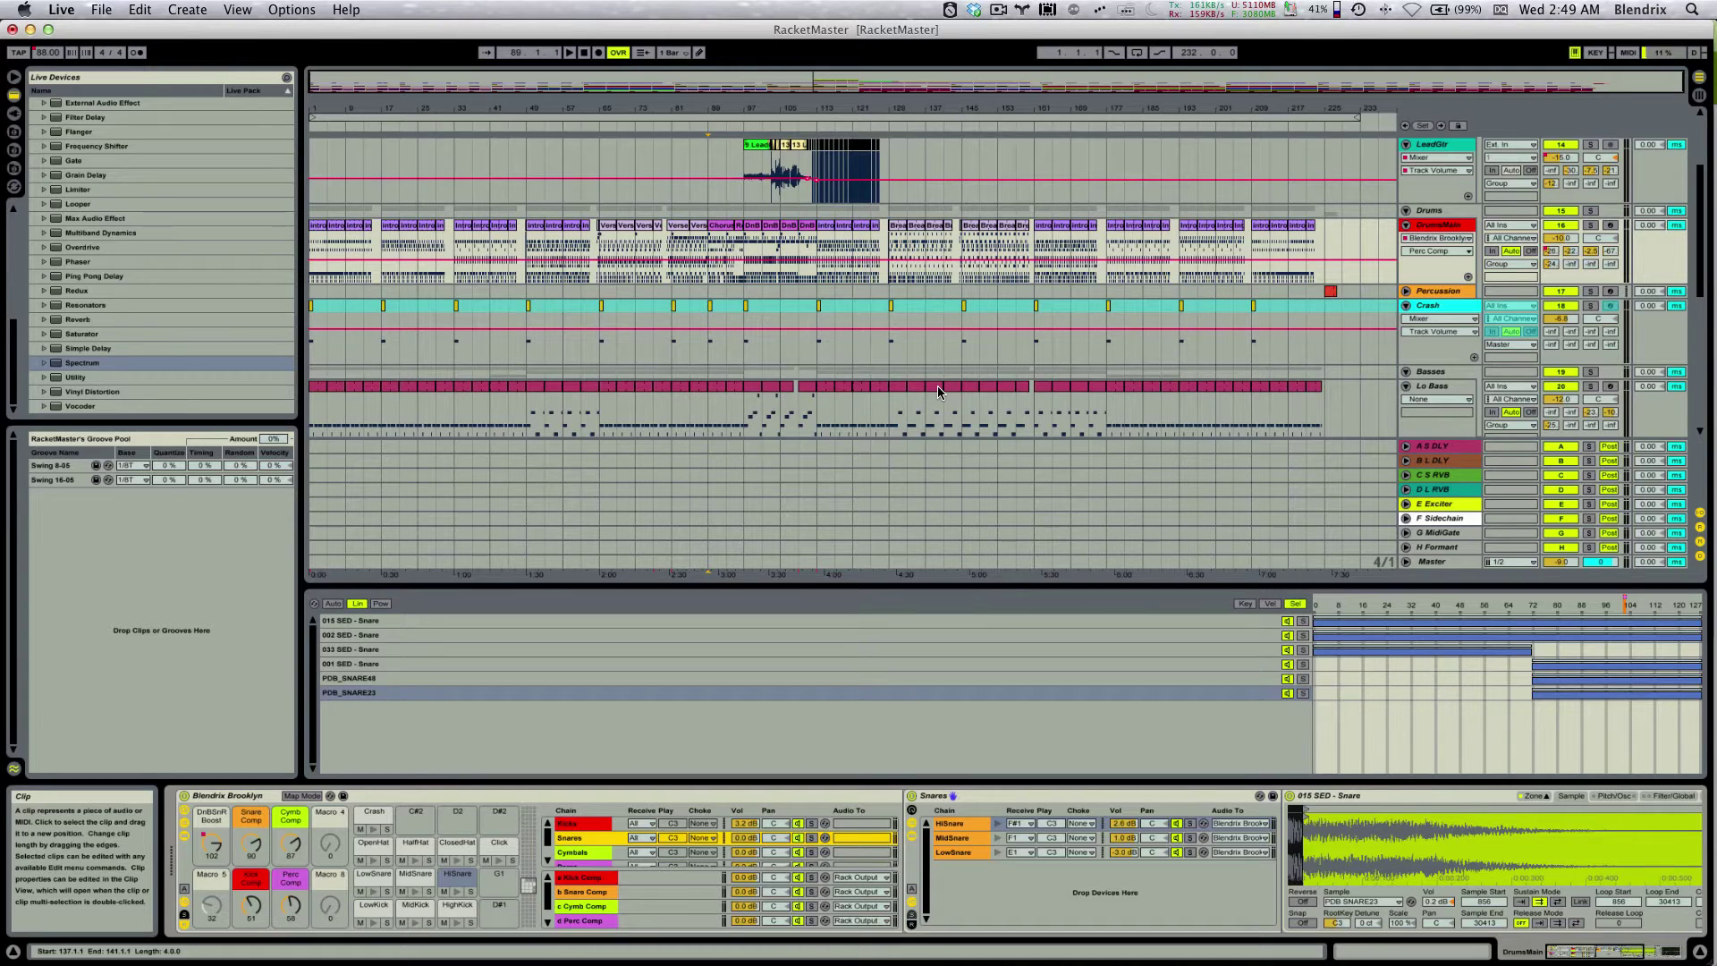
click(590, 823)
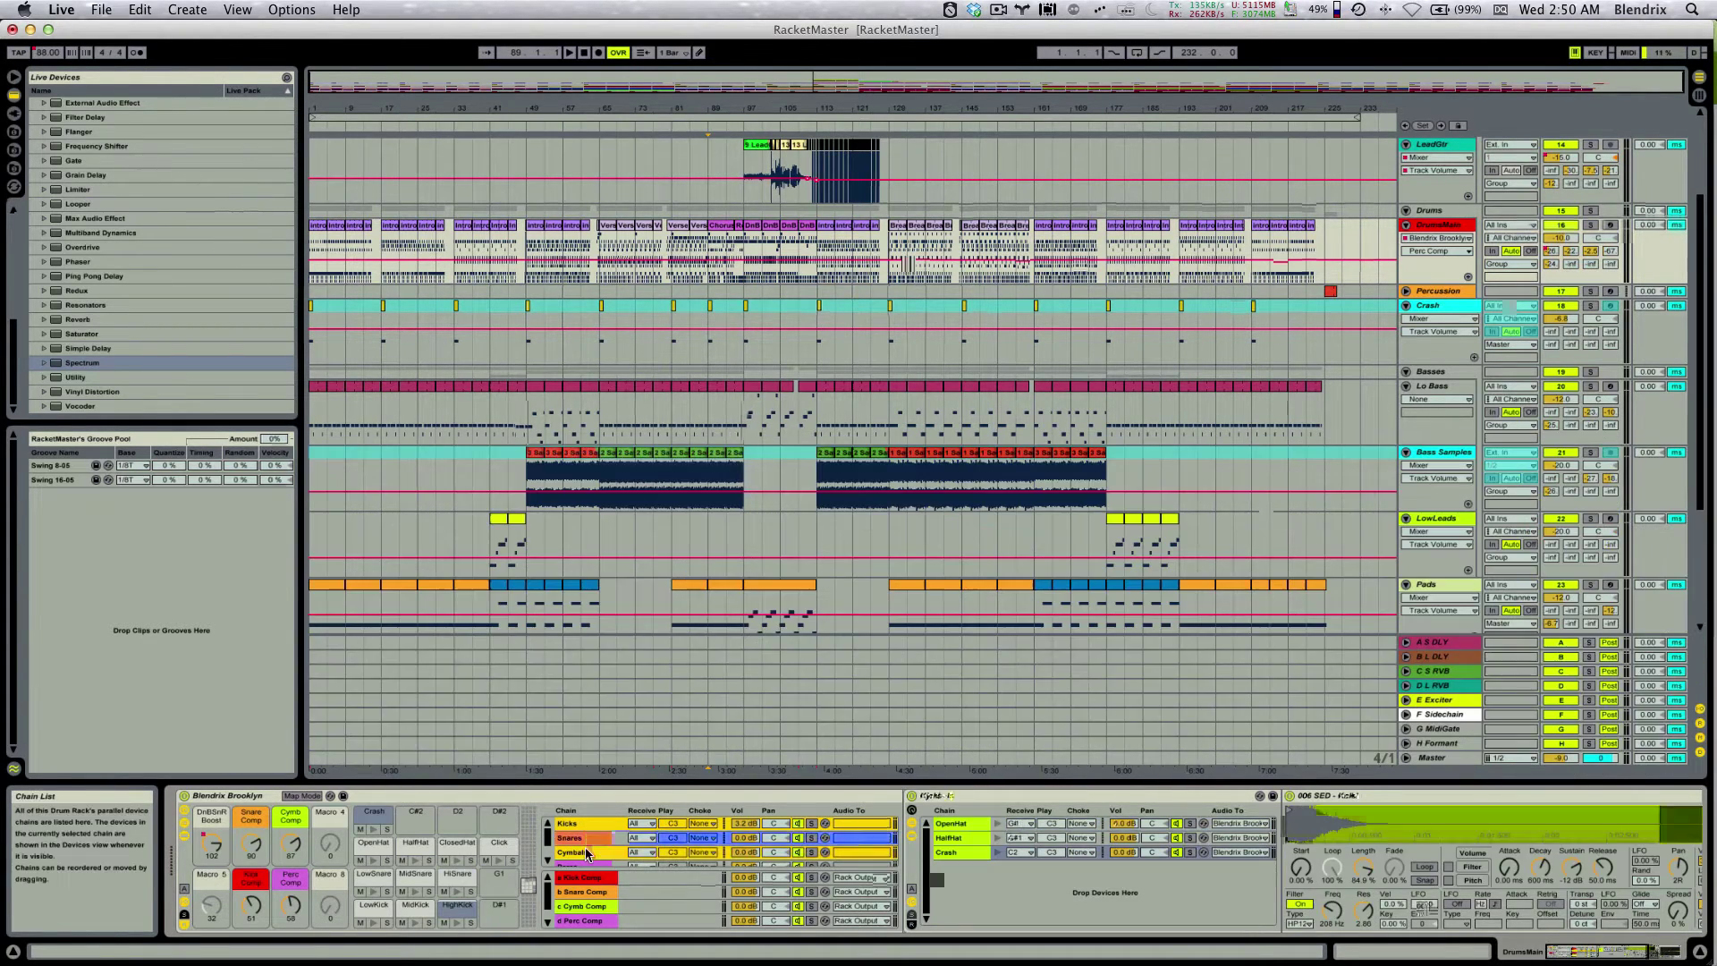
Step through the Kicks, Snares, Cymbals and Percs chains to view their sub-chains.
click(571, 825)
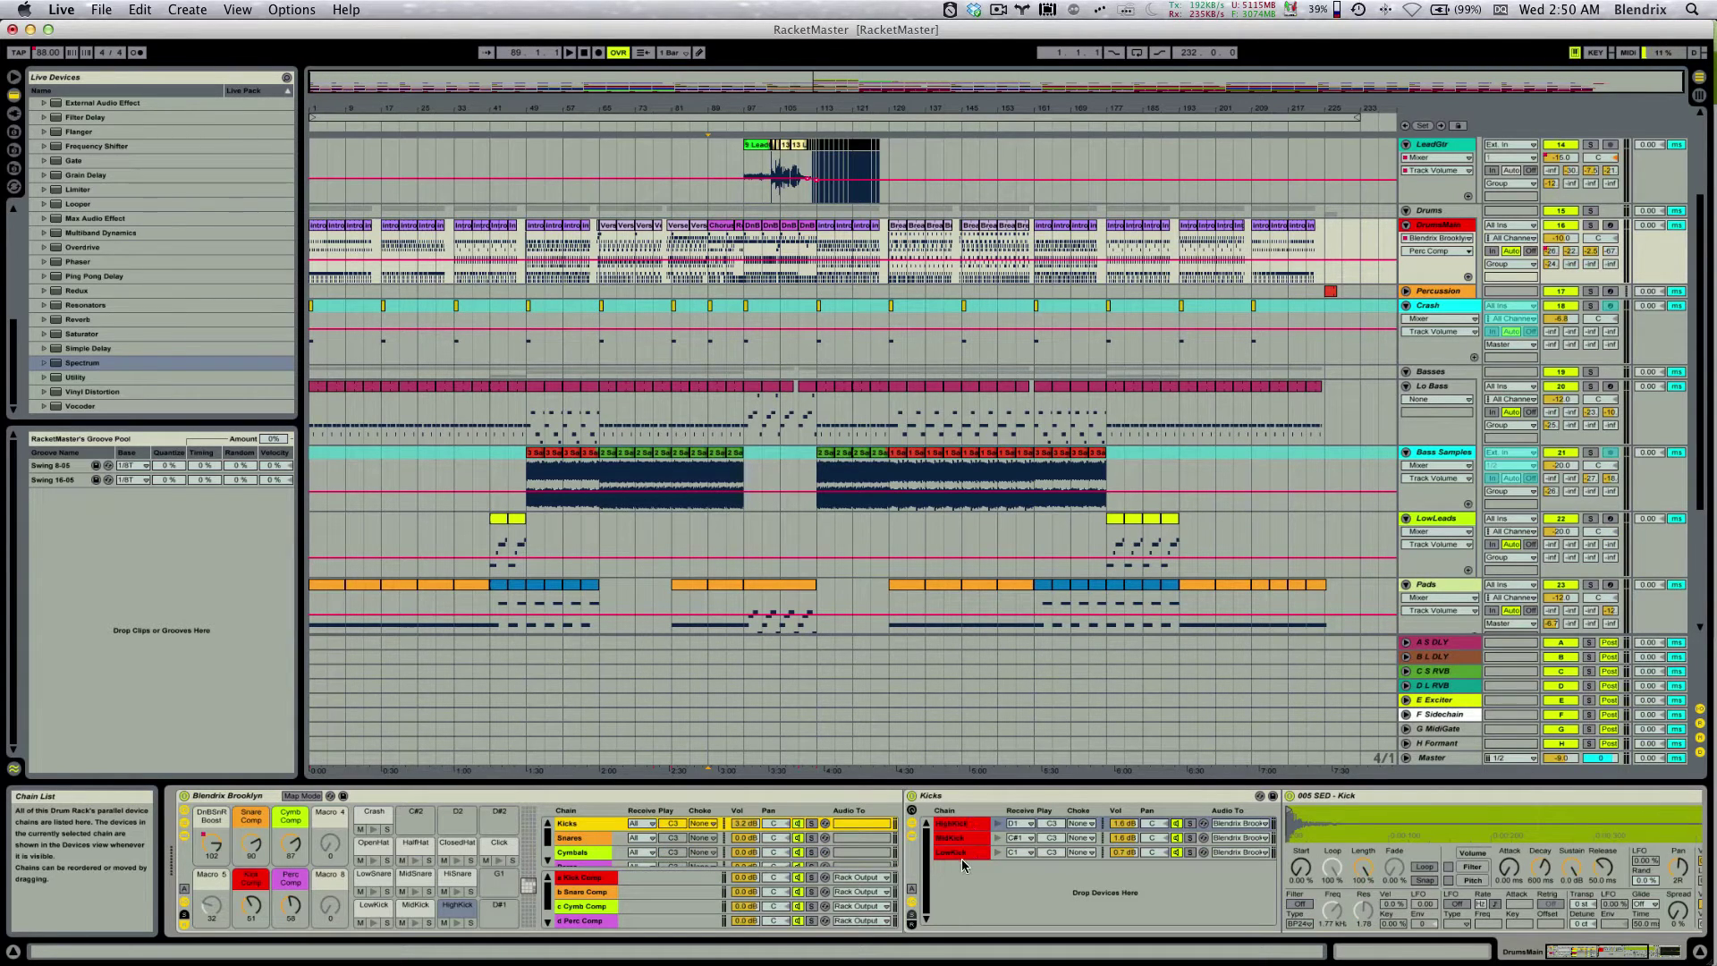
click(580, 837)
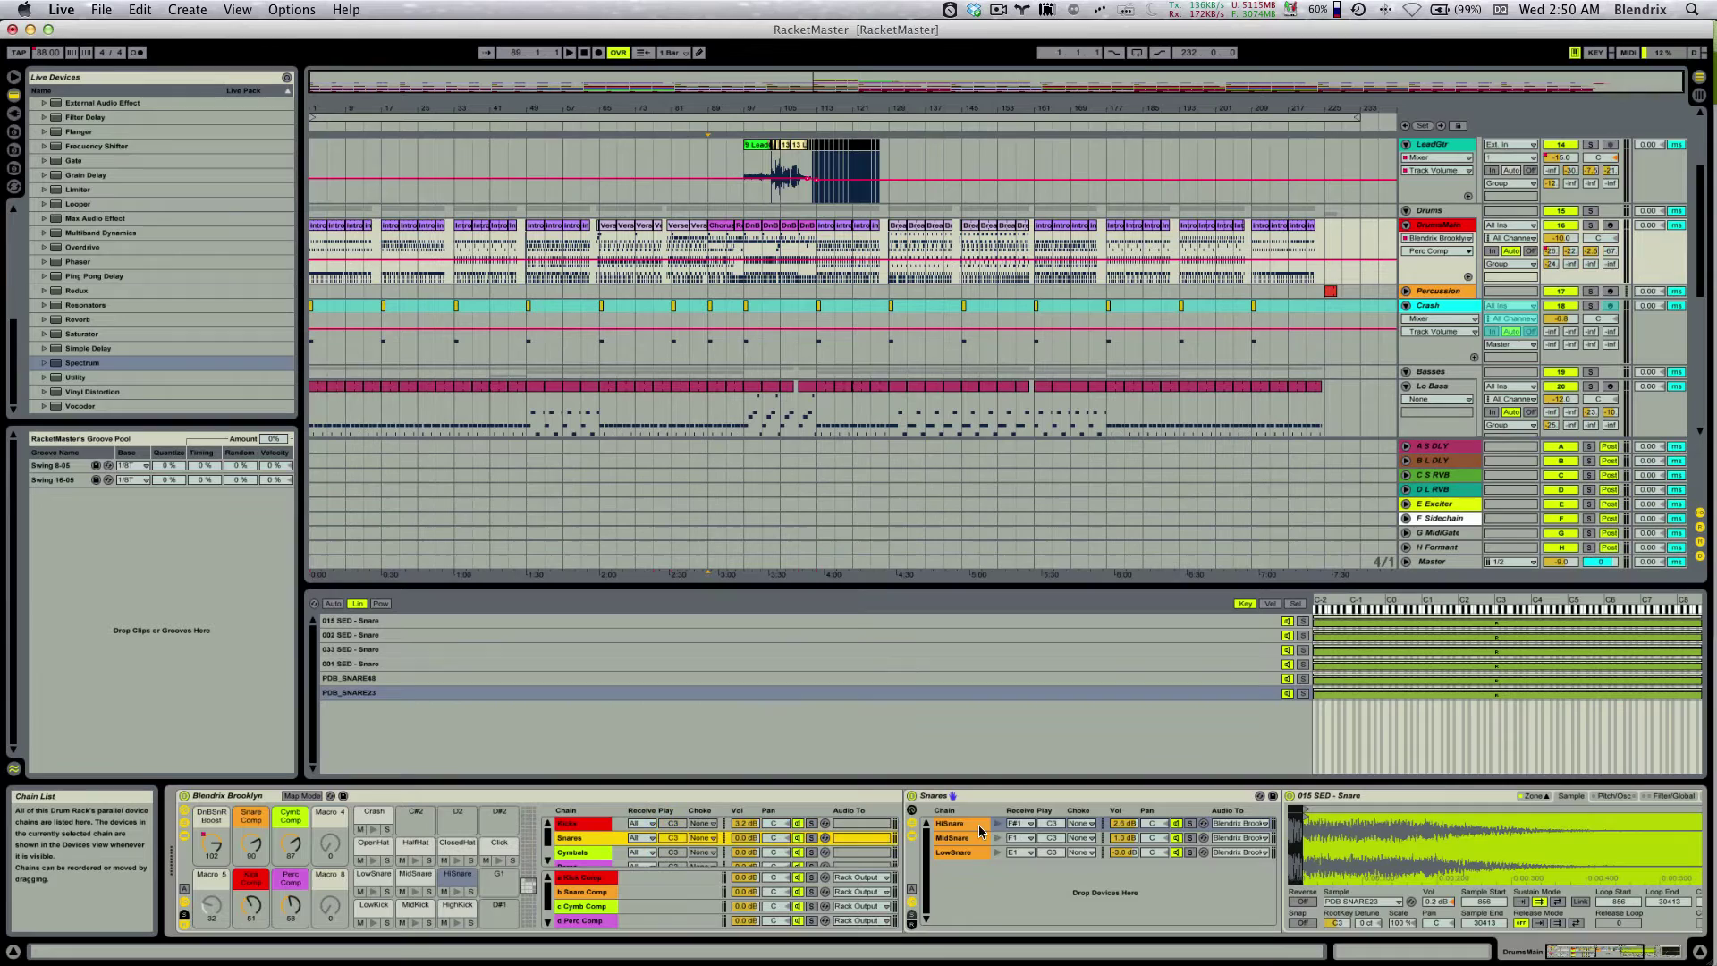
click(651, 851)
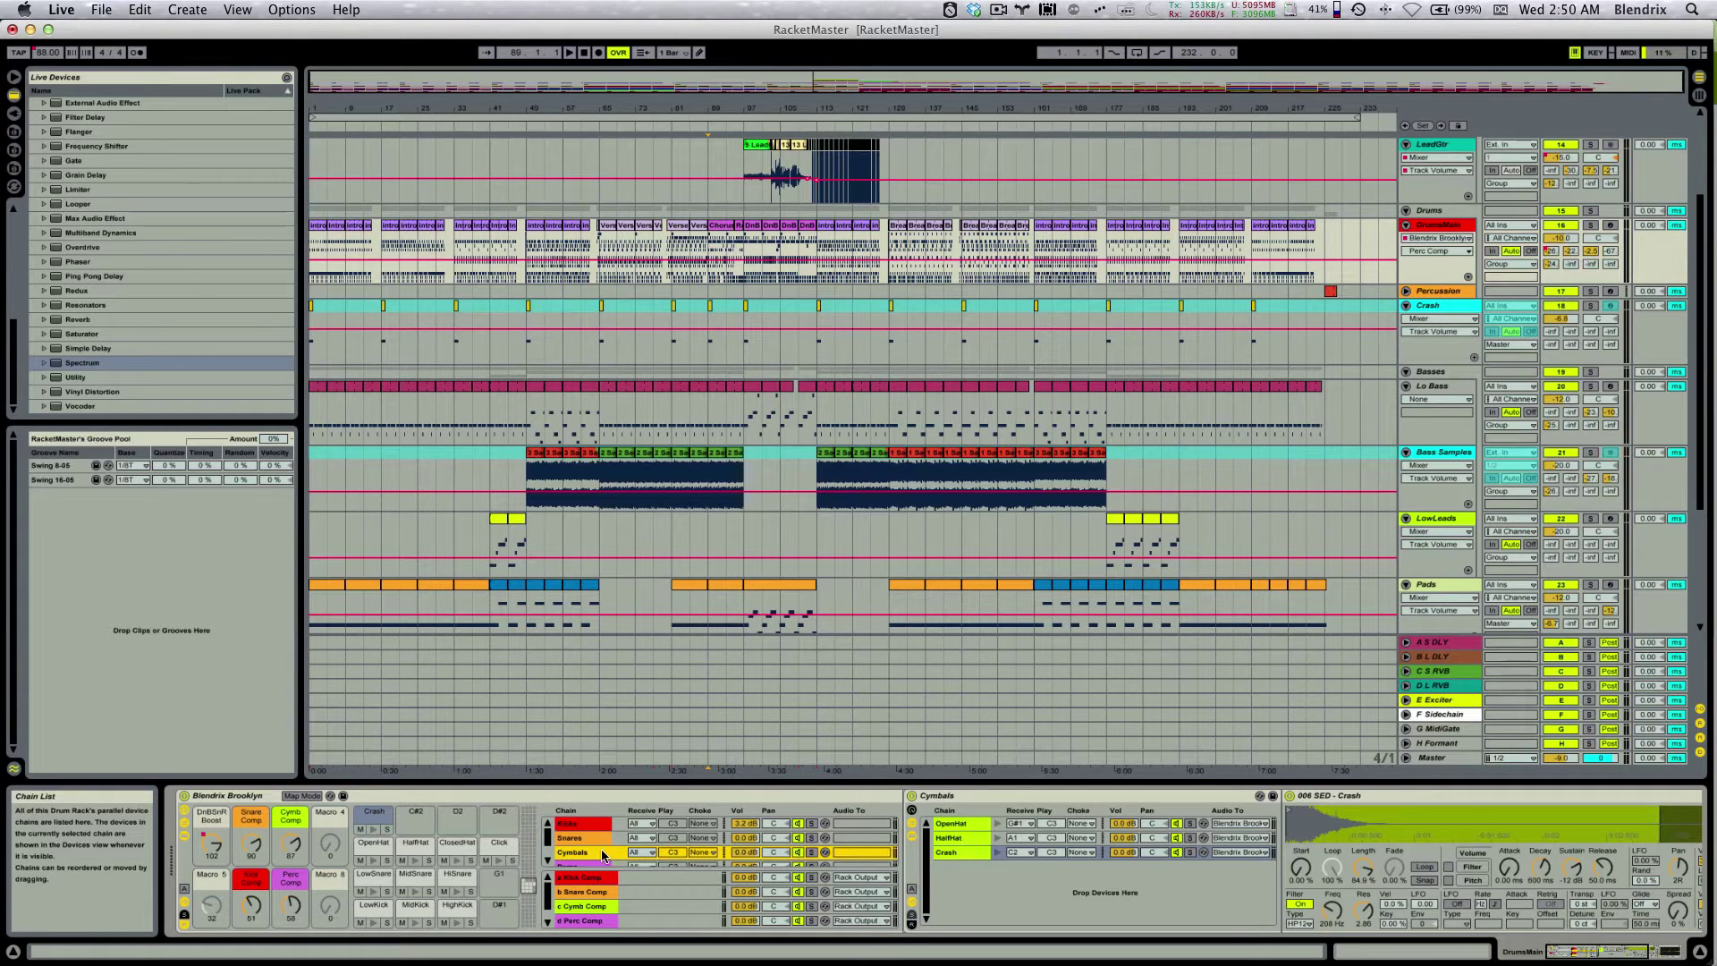
click(563, 863)
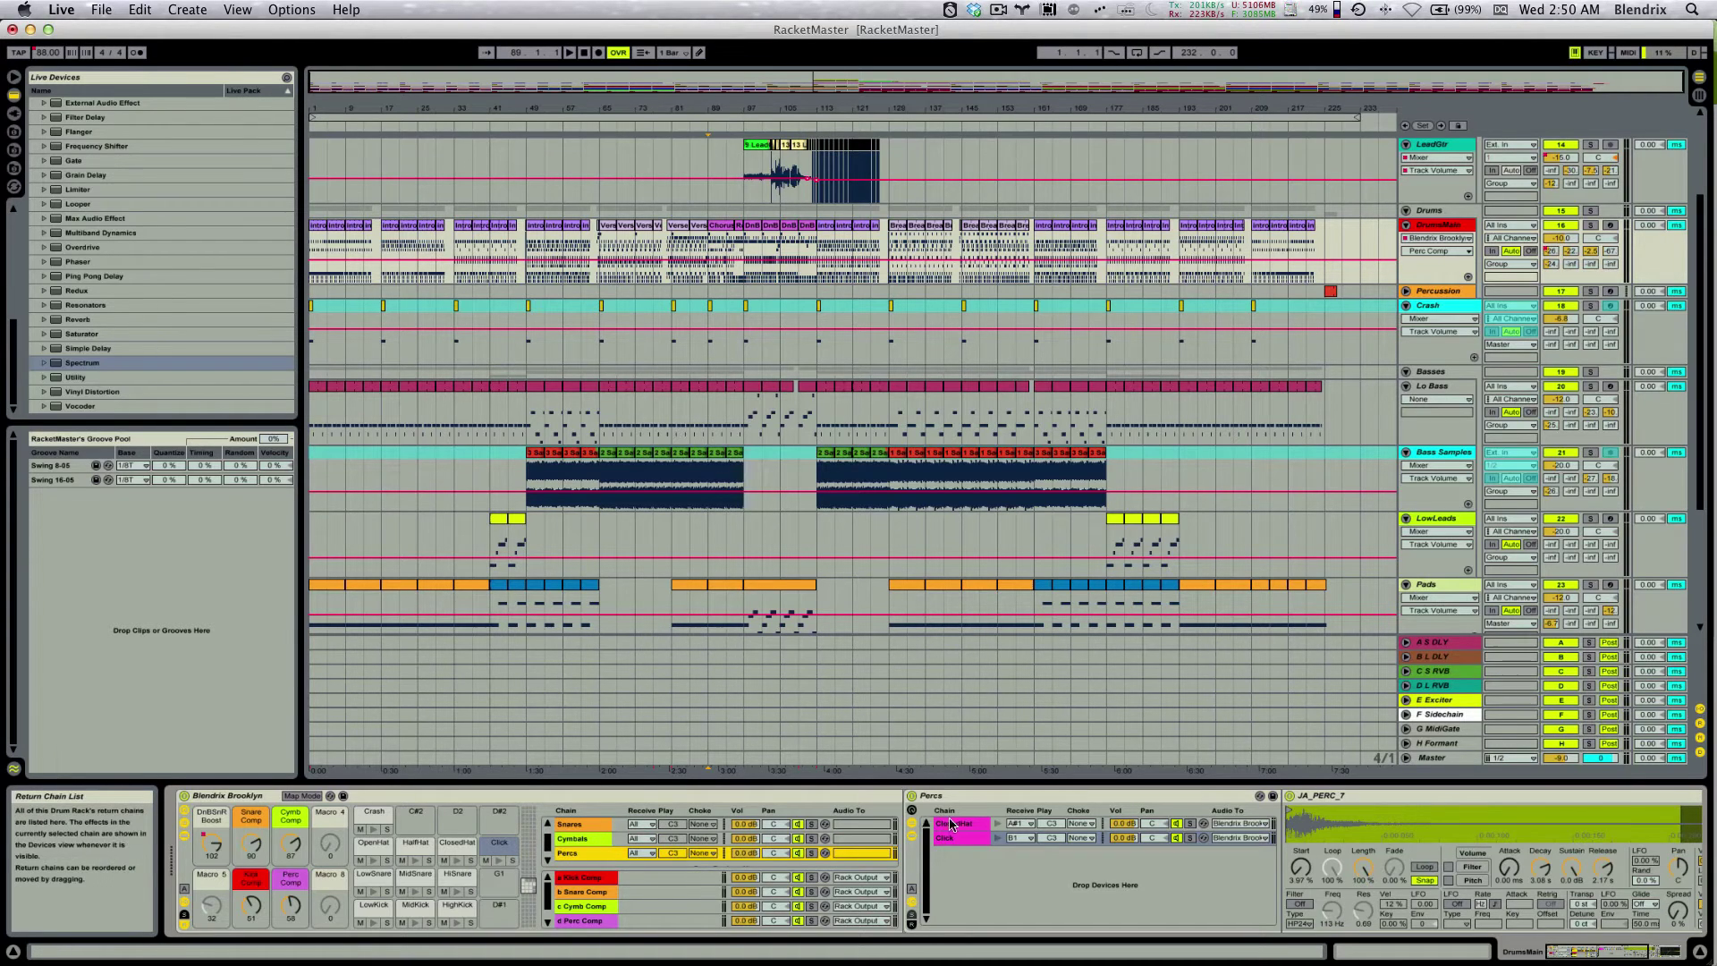
Inspect the Click and ClosedHat samples in Percs, then return to the Kicks chain.
click(962, 840)
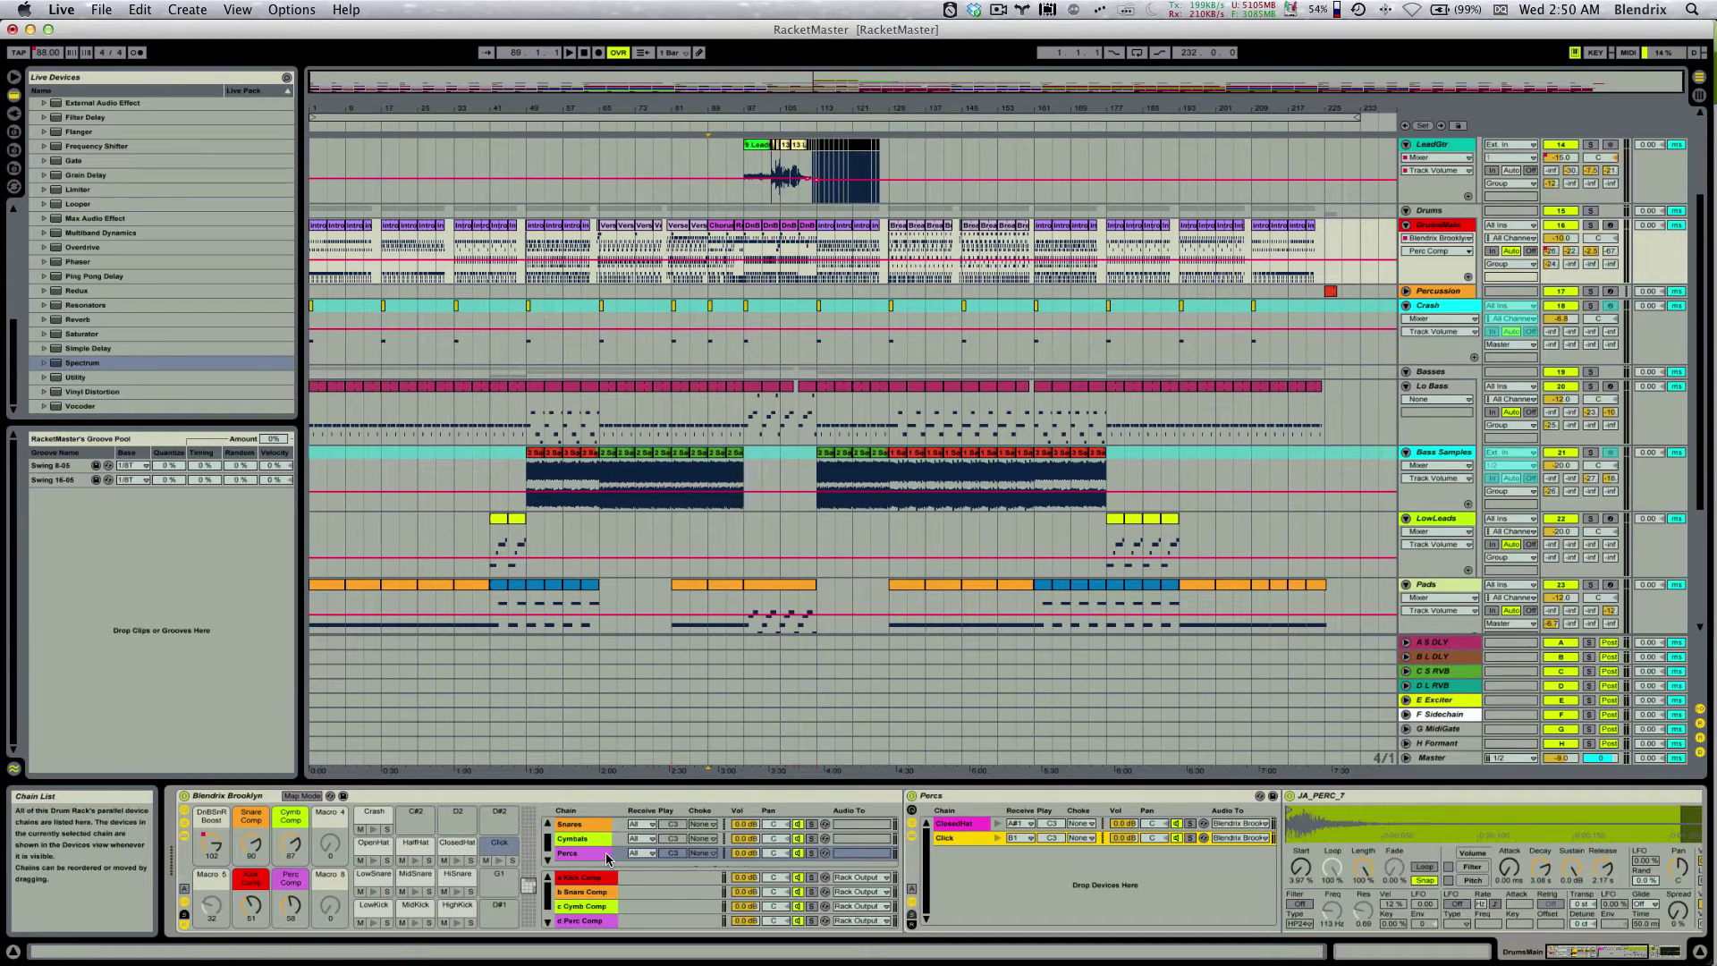
click(953, 823)
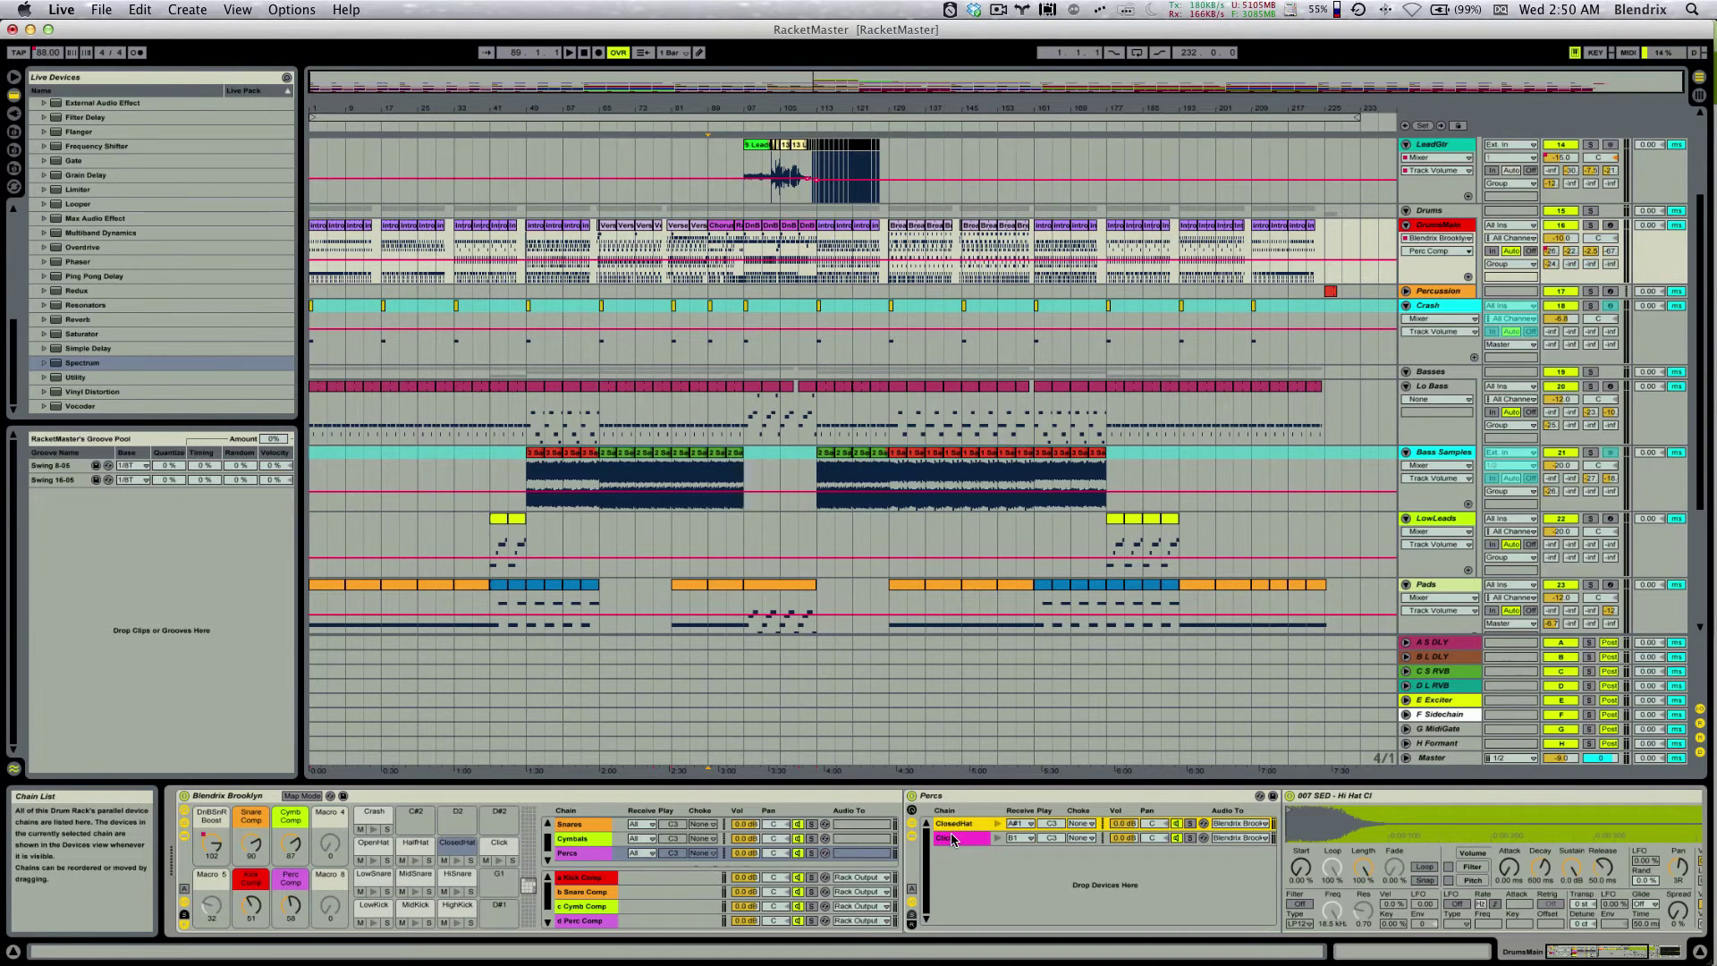
click(953, 837)
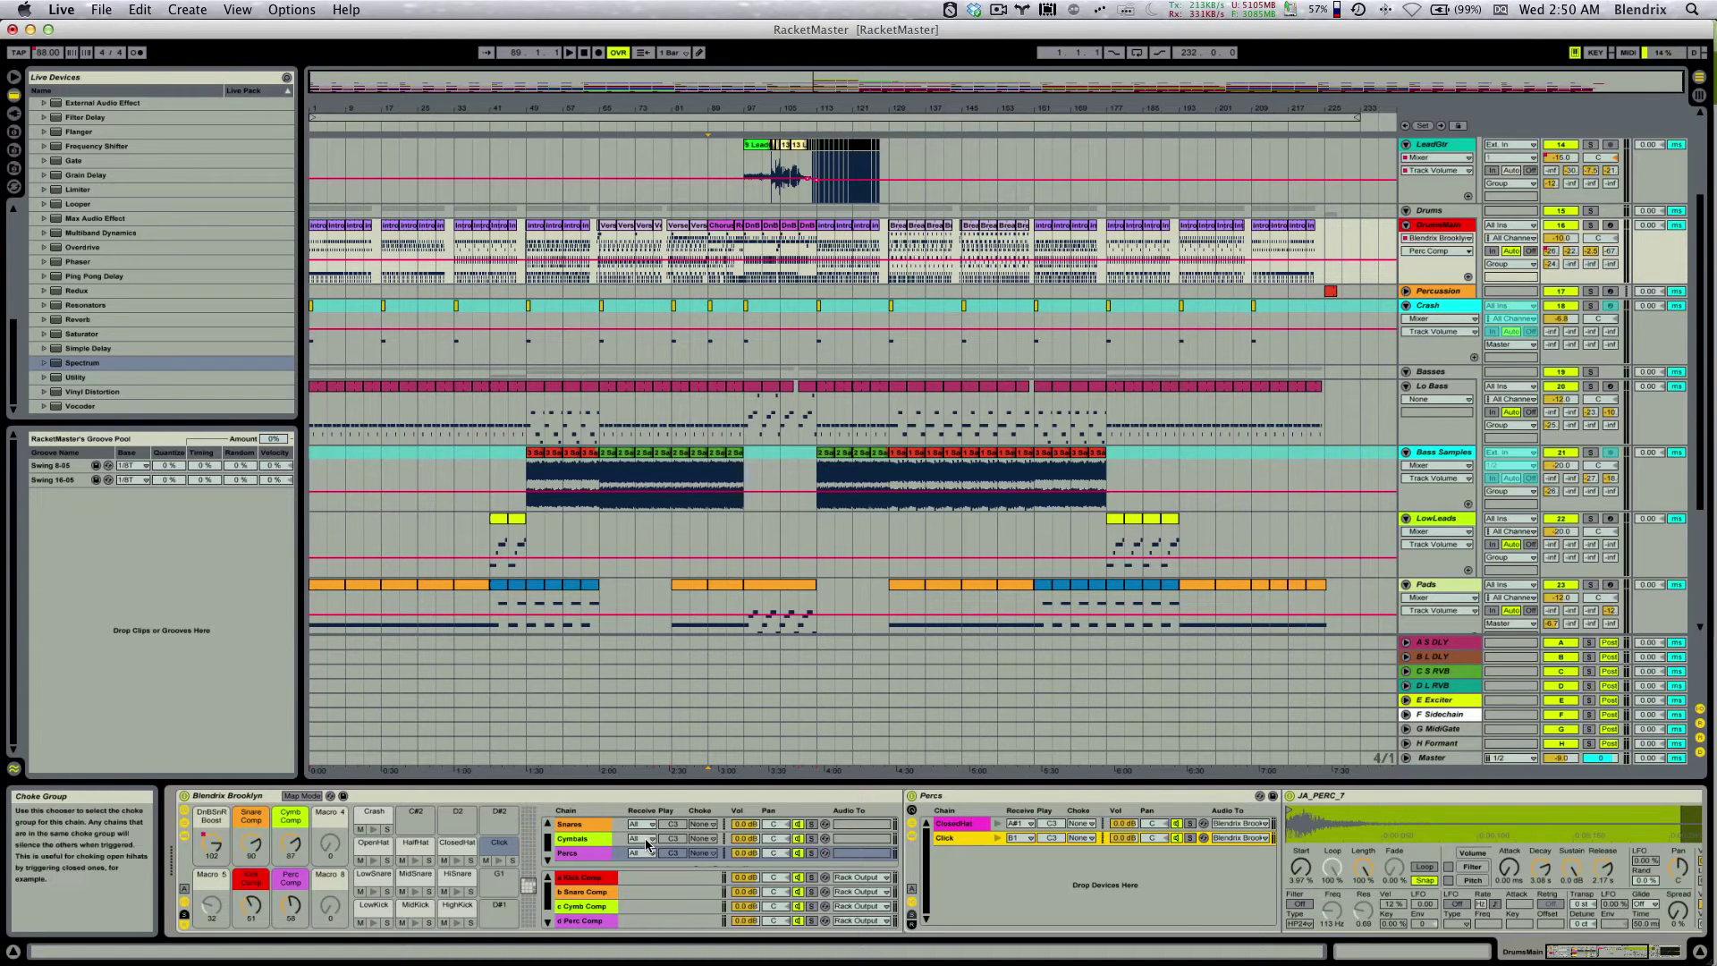
scroll(608, 828, up, 1)
click(607, 825)
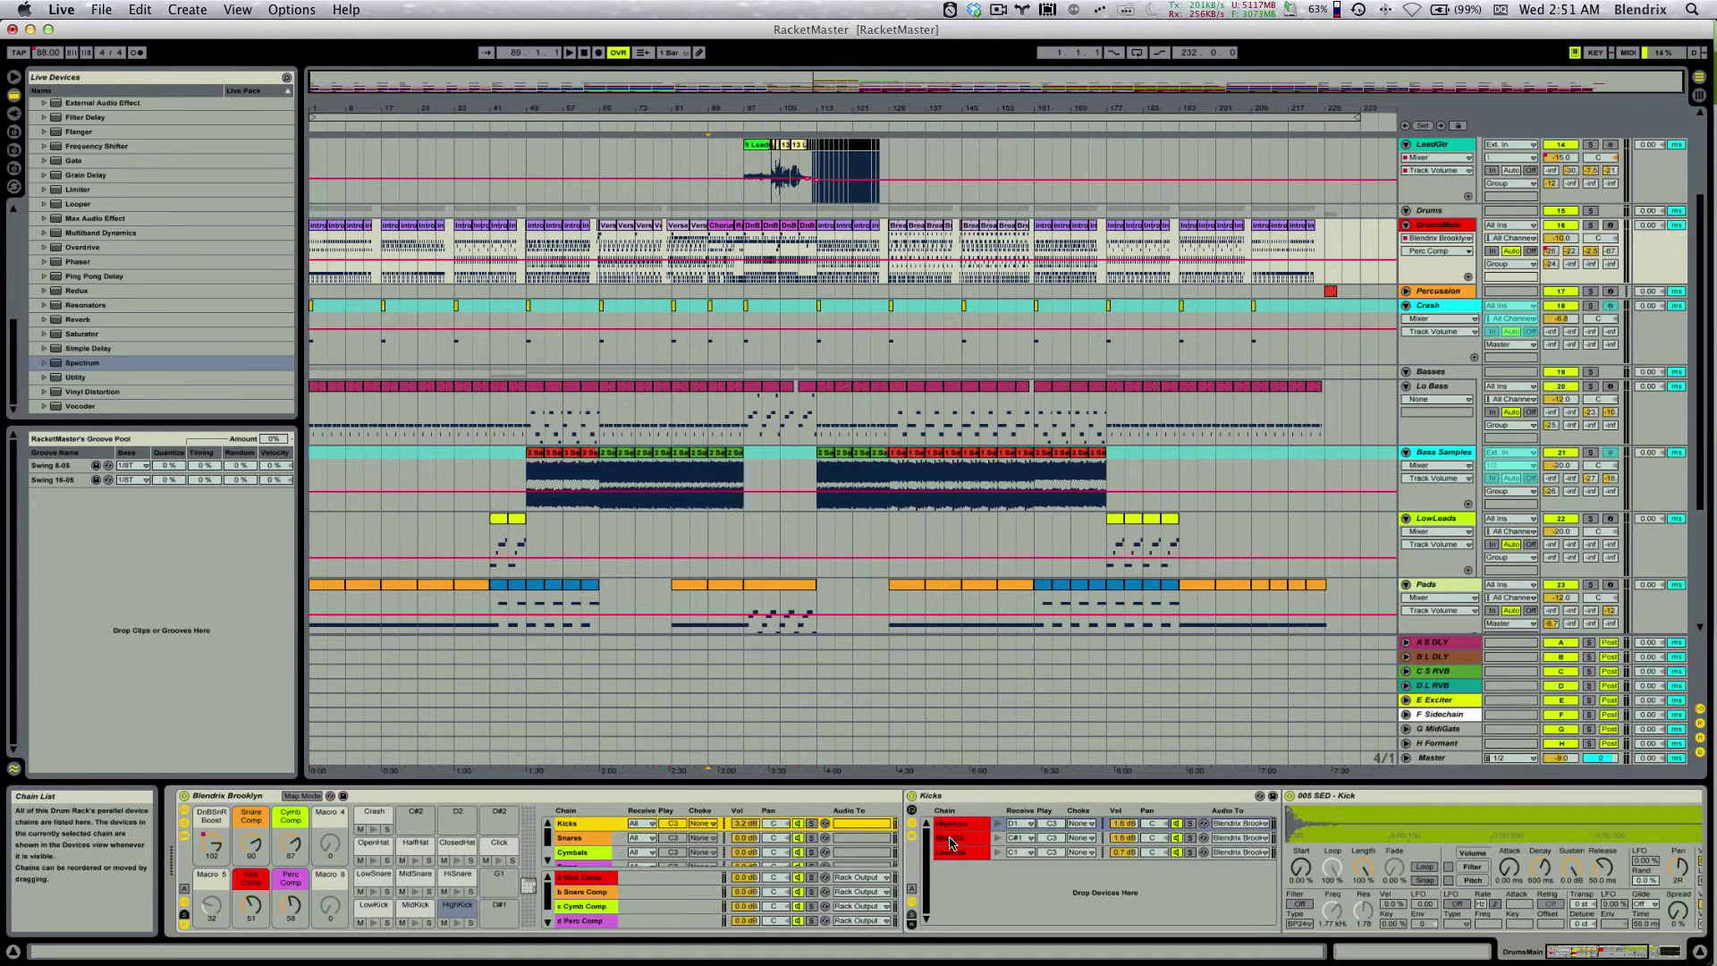
Open the Snare Comp return chain and toggle the return-chain display off and on twice.
click(631, 892)
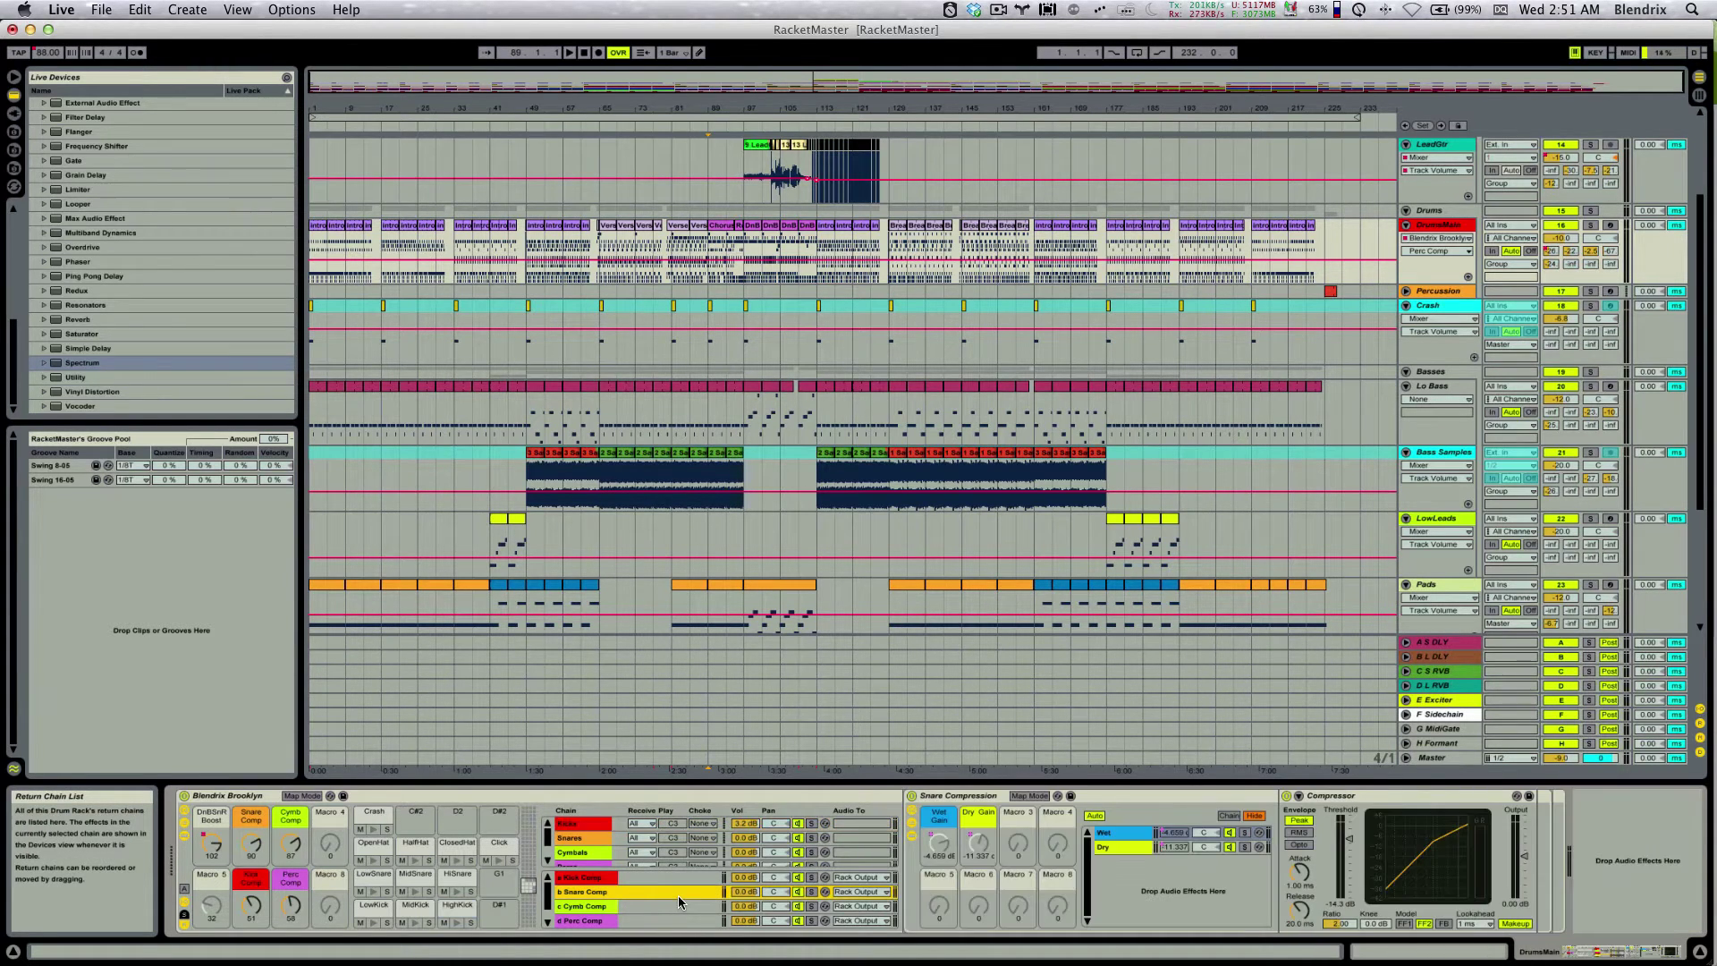
click(183, 926)
click(183, 926)
click(184, 927)
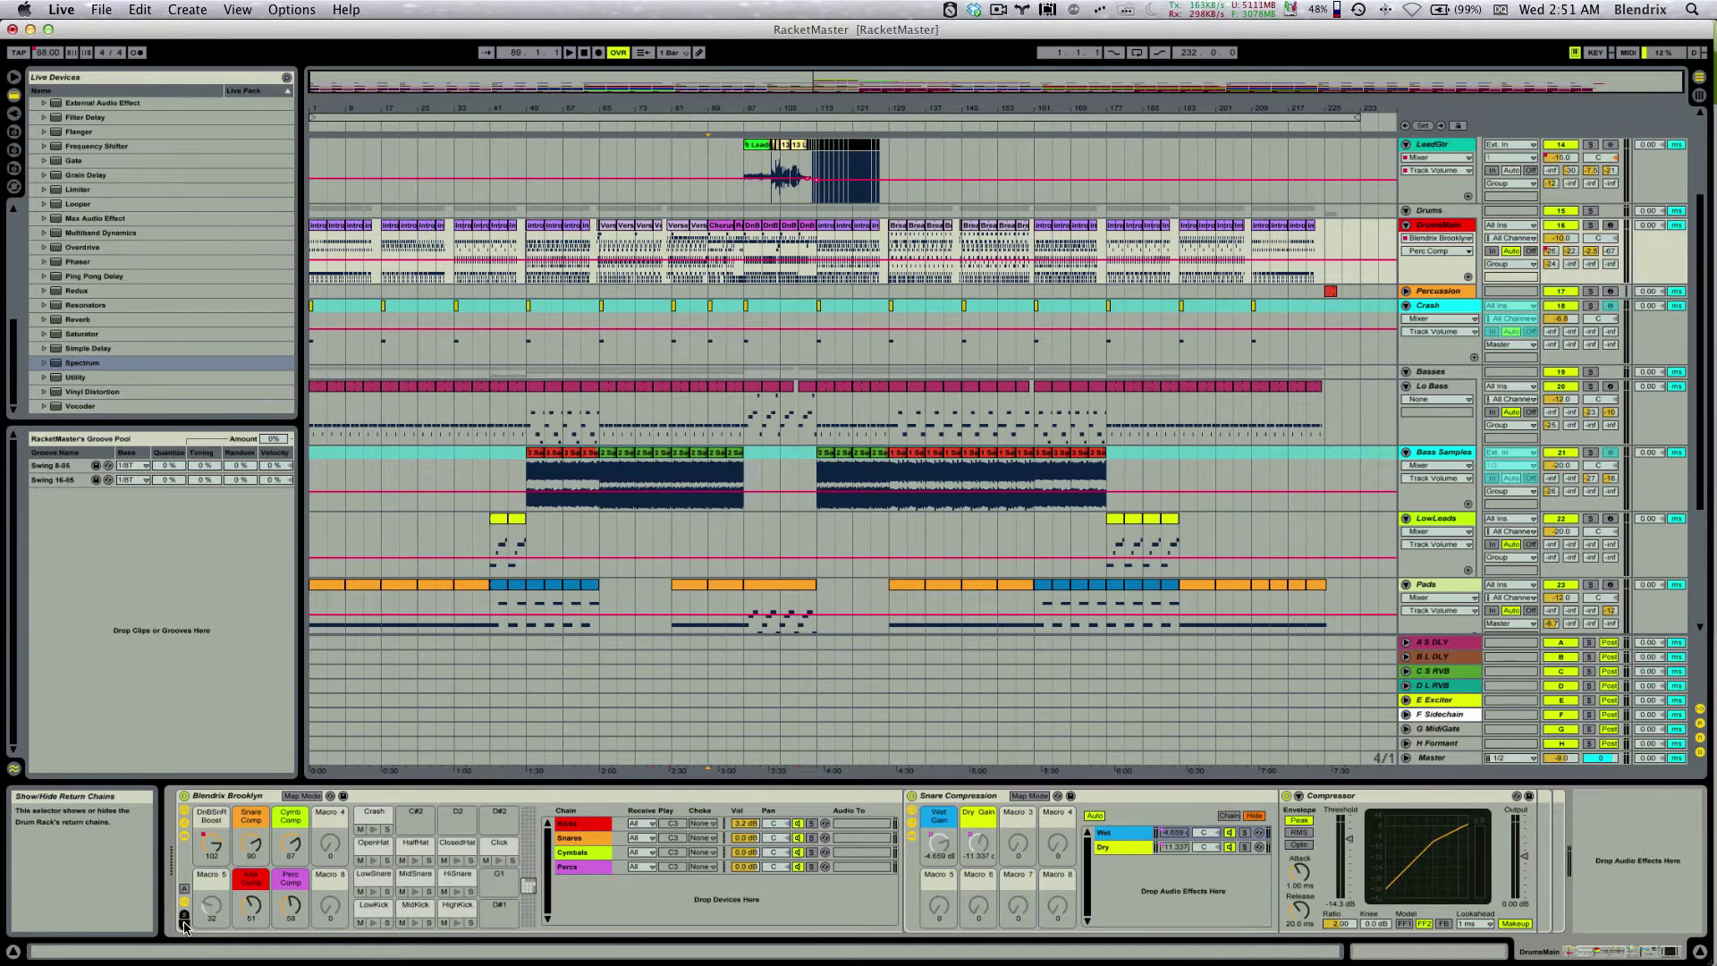
click(185, 927)
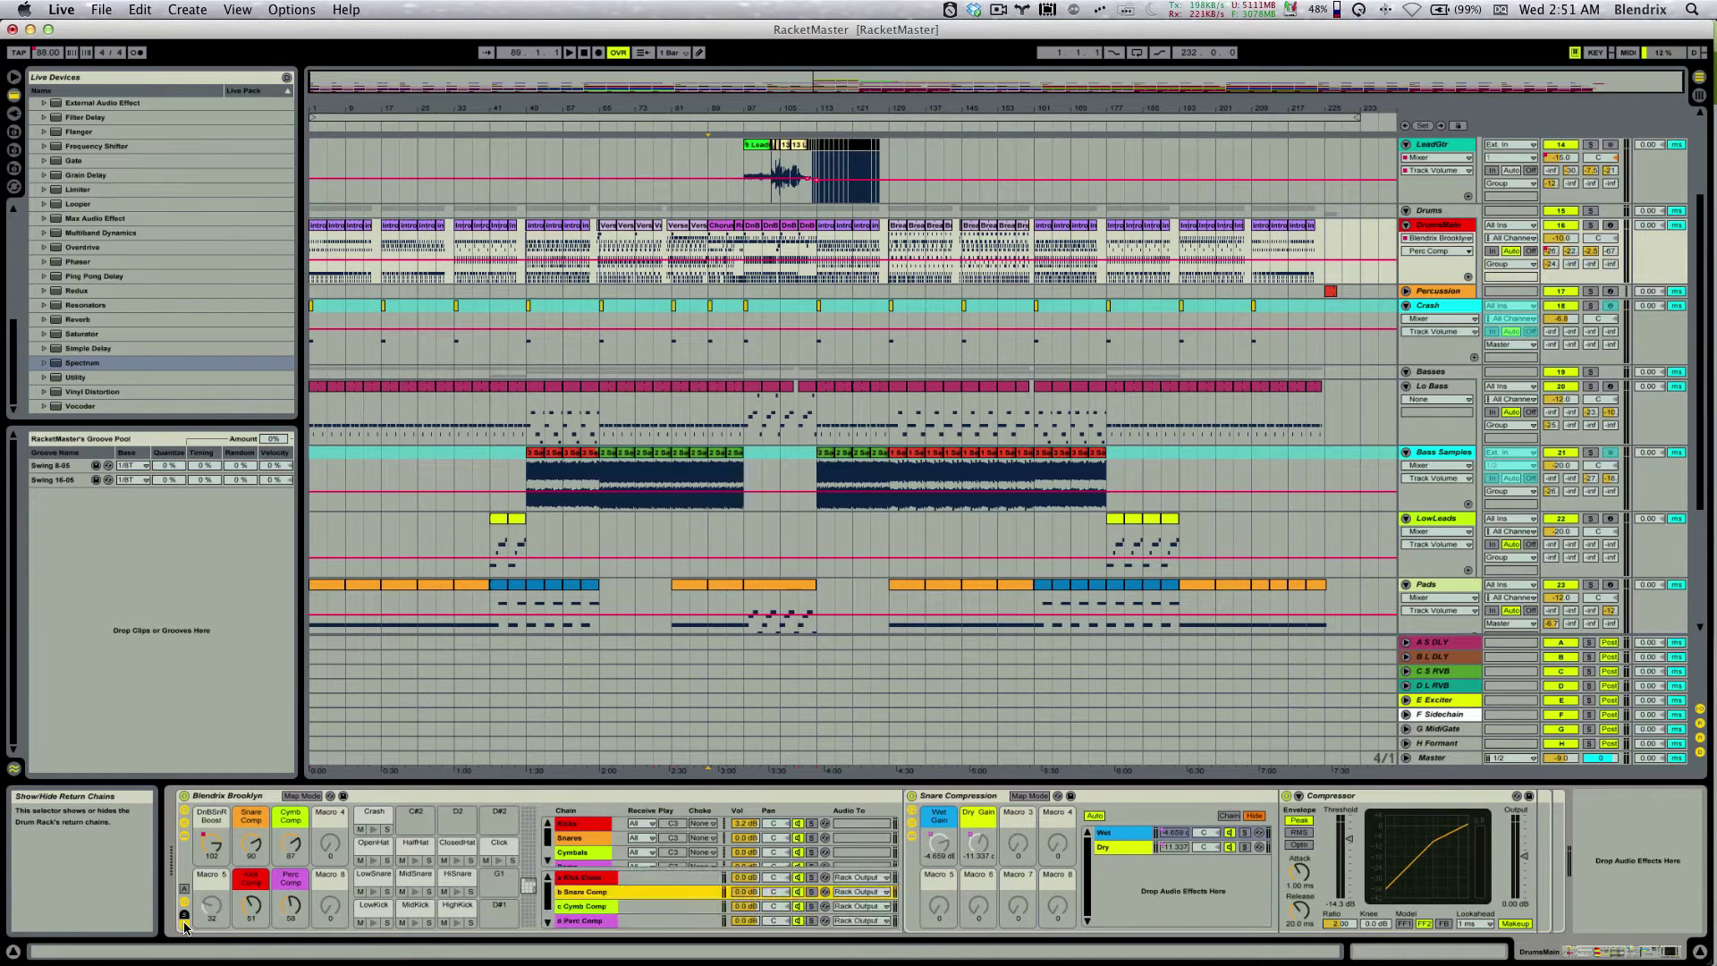
Open the Kick Comp return chain and inspect its Dry and Wet chains and the Wet-volume macro.
click(637, 878)
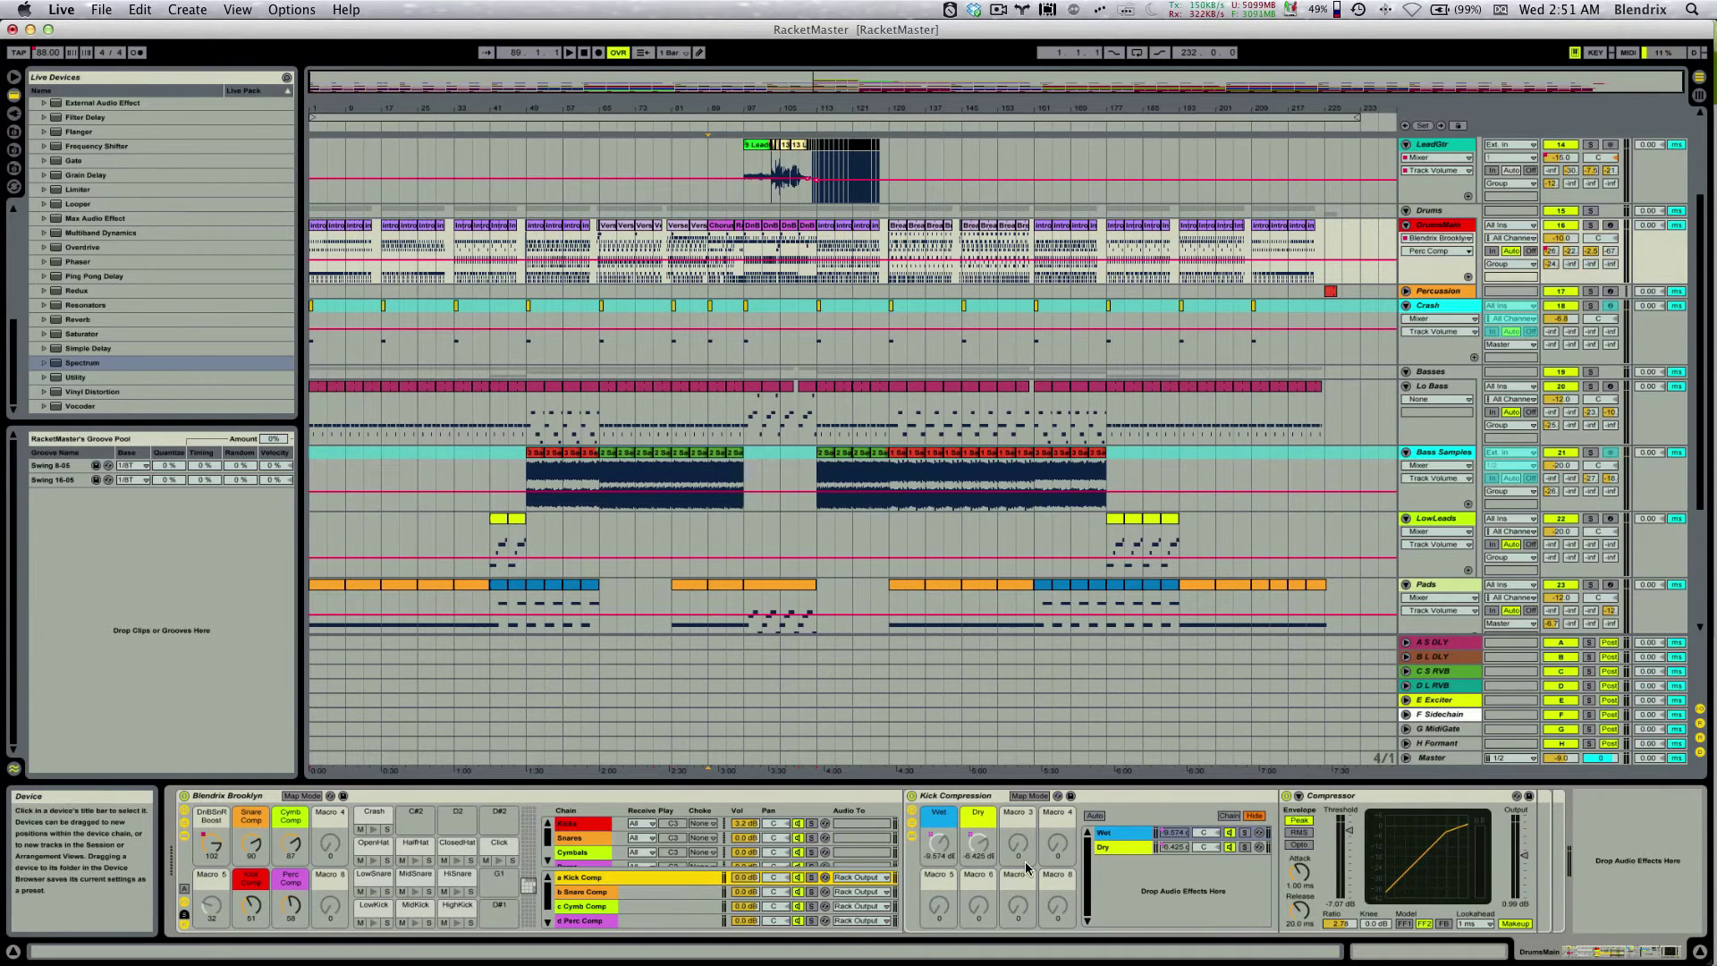
click(1112, 833)
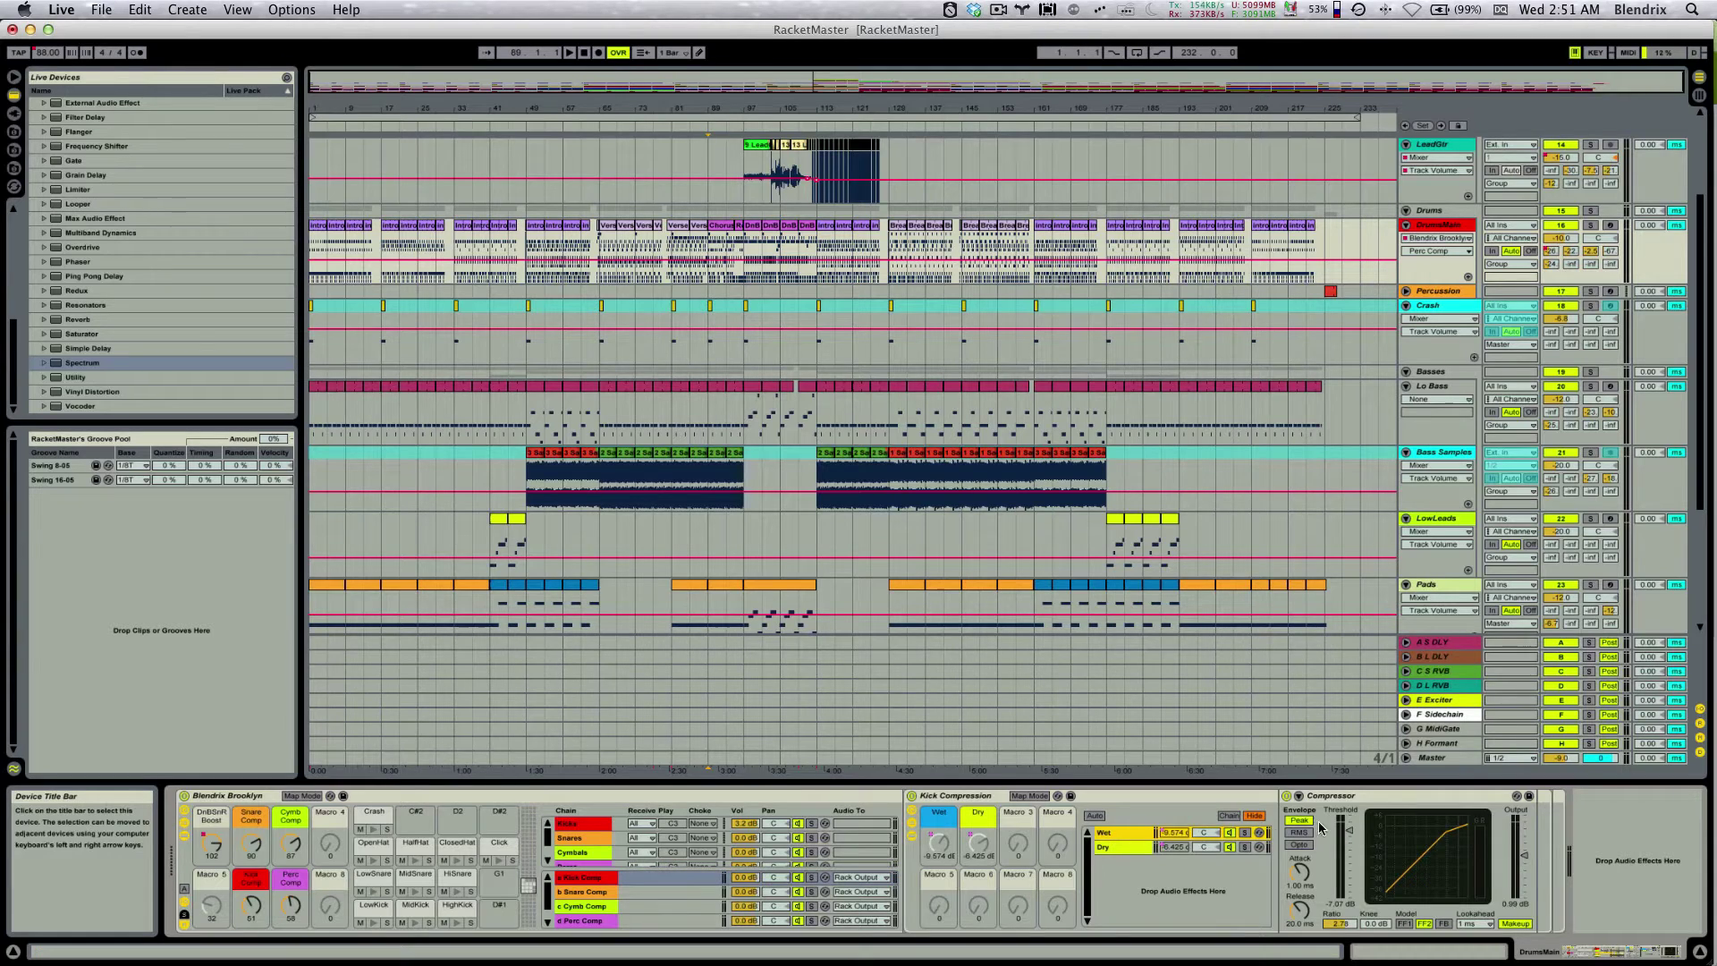
click(1181, 847)
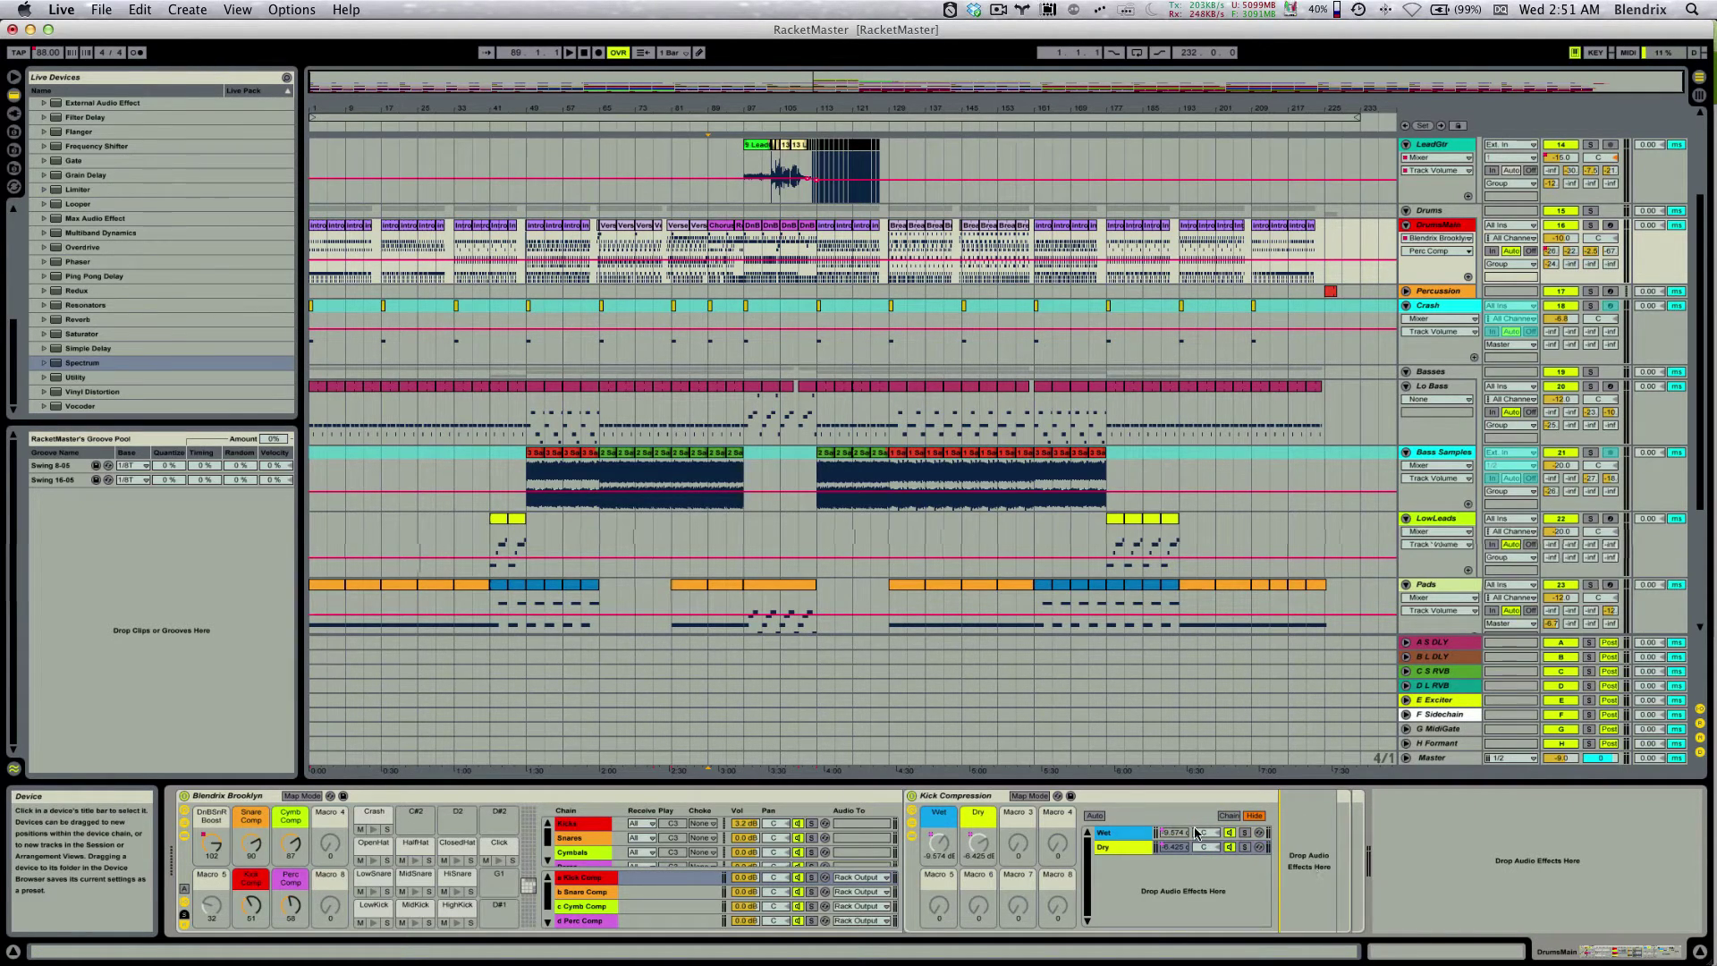
click(1116, 834)
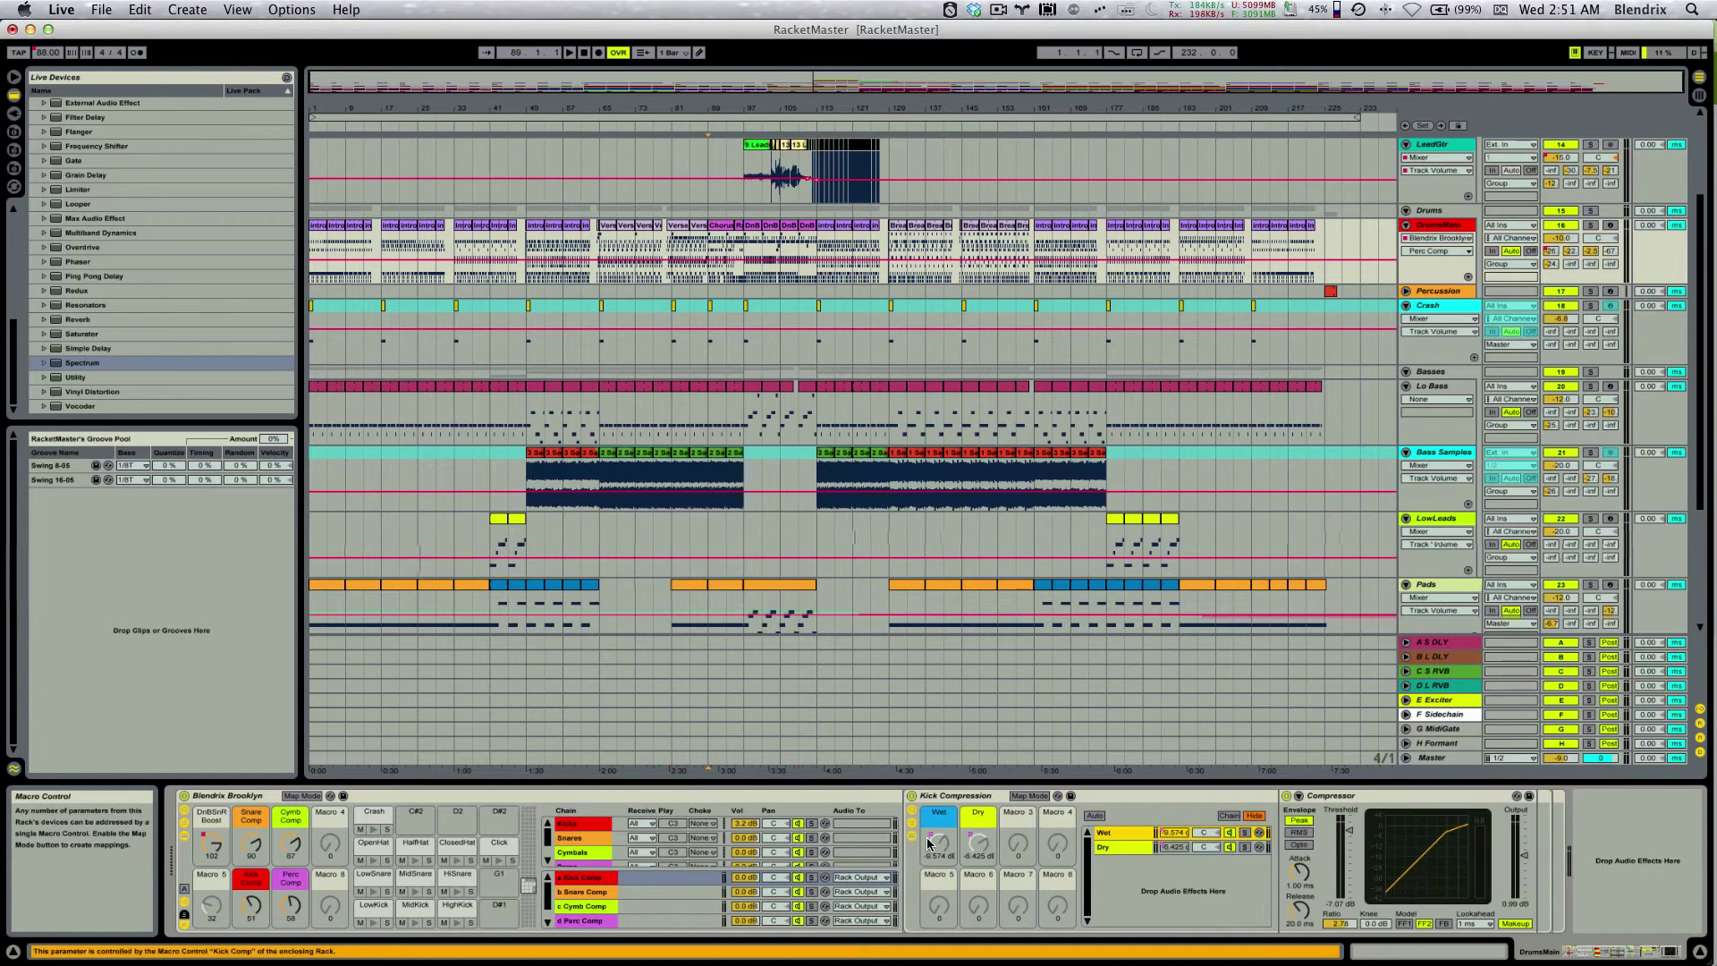
click(1173, 834)
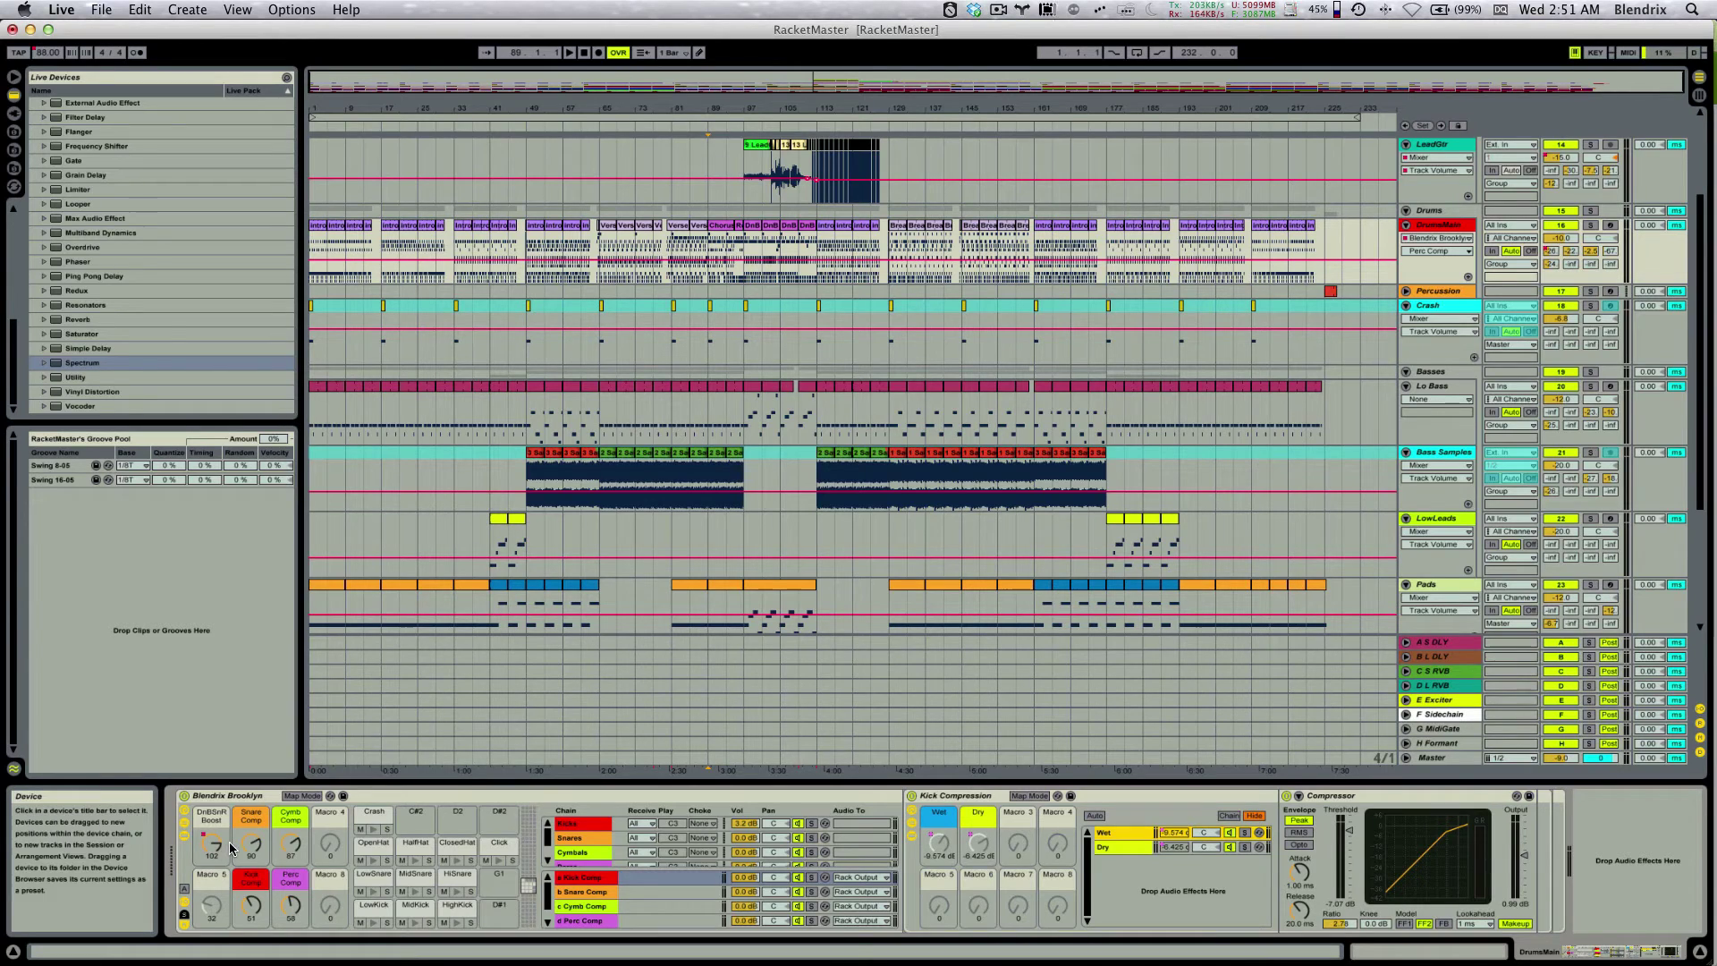
In the Kicks chain, select HighKick and raise the Kick Comp macro to 72.
click(602, 832)
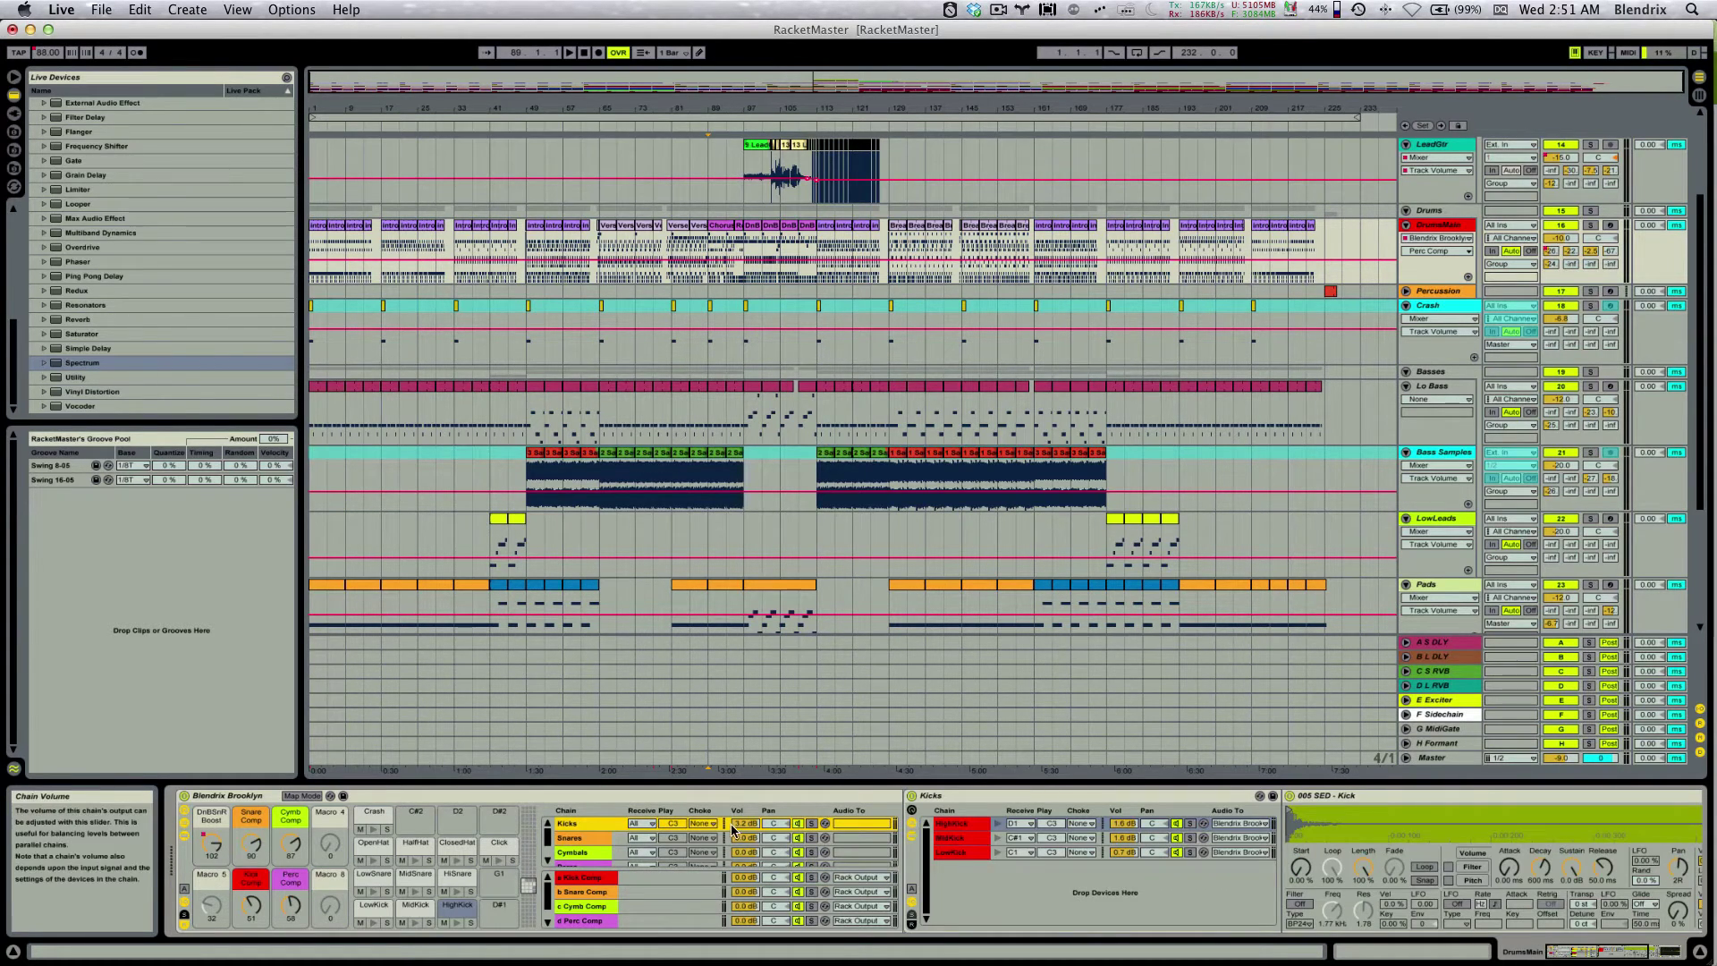
click(975, 824)
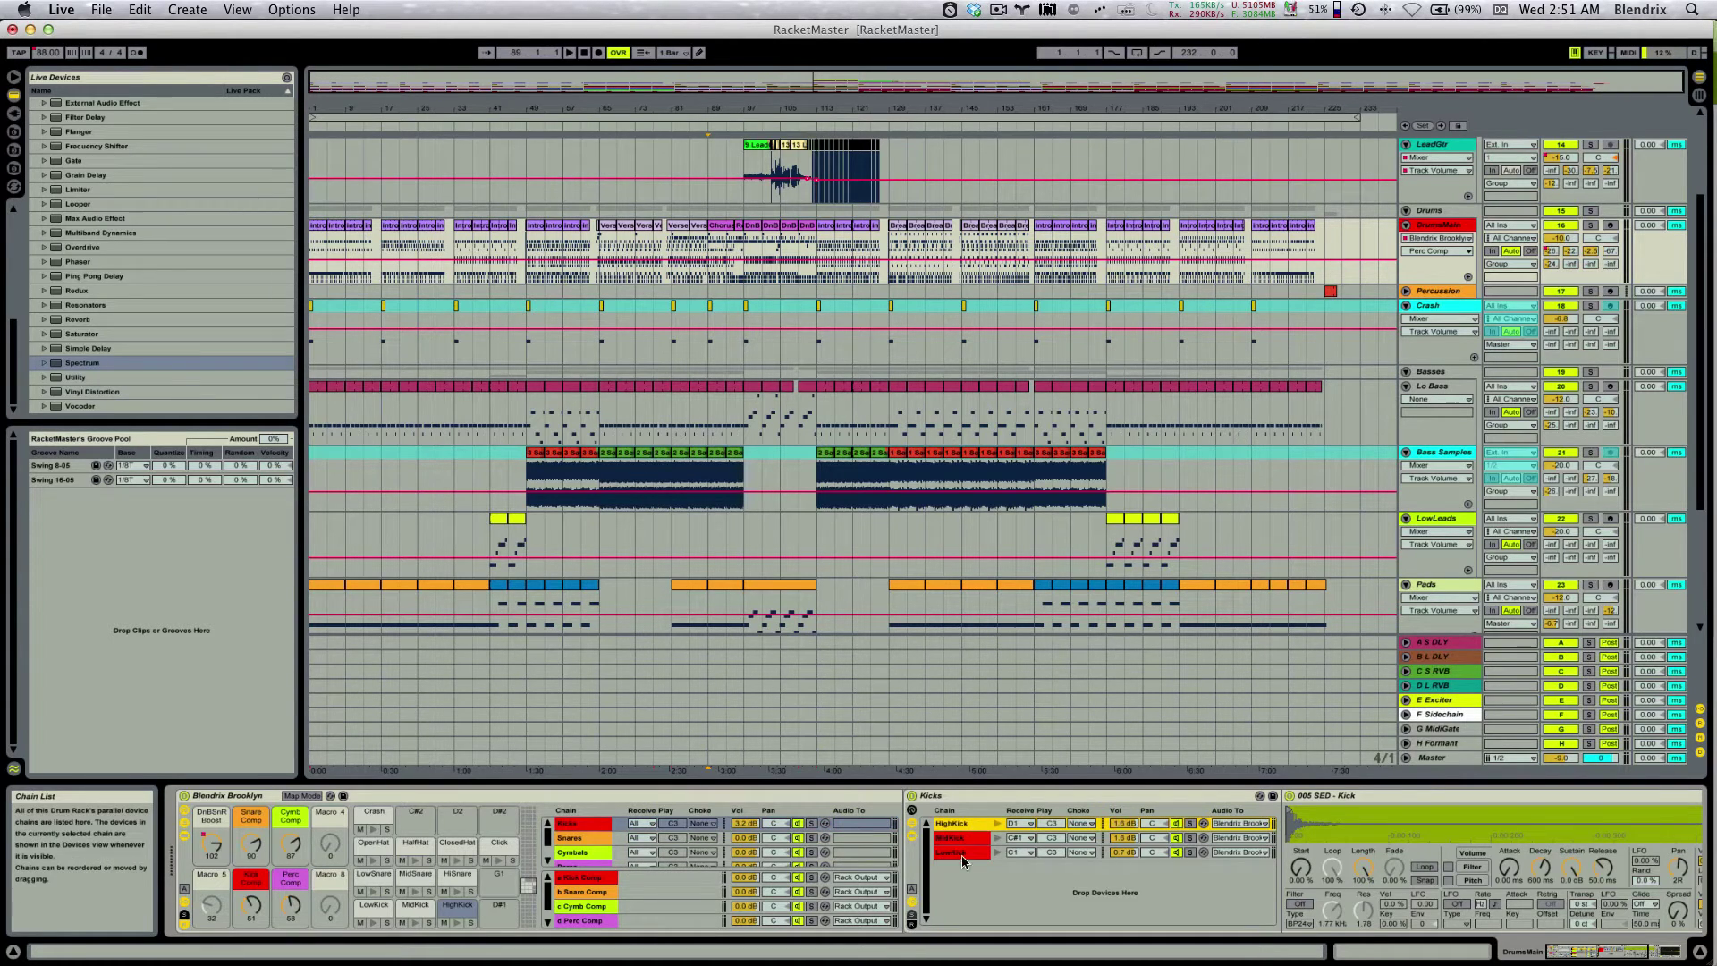
drag(258, 913, 259, 907)
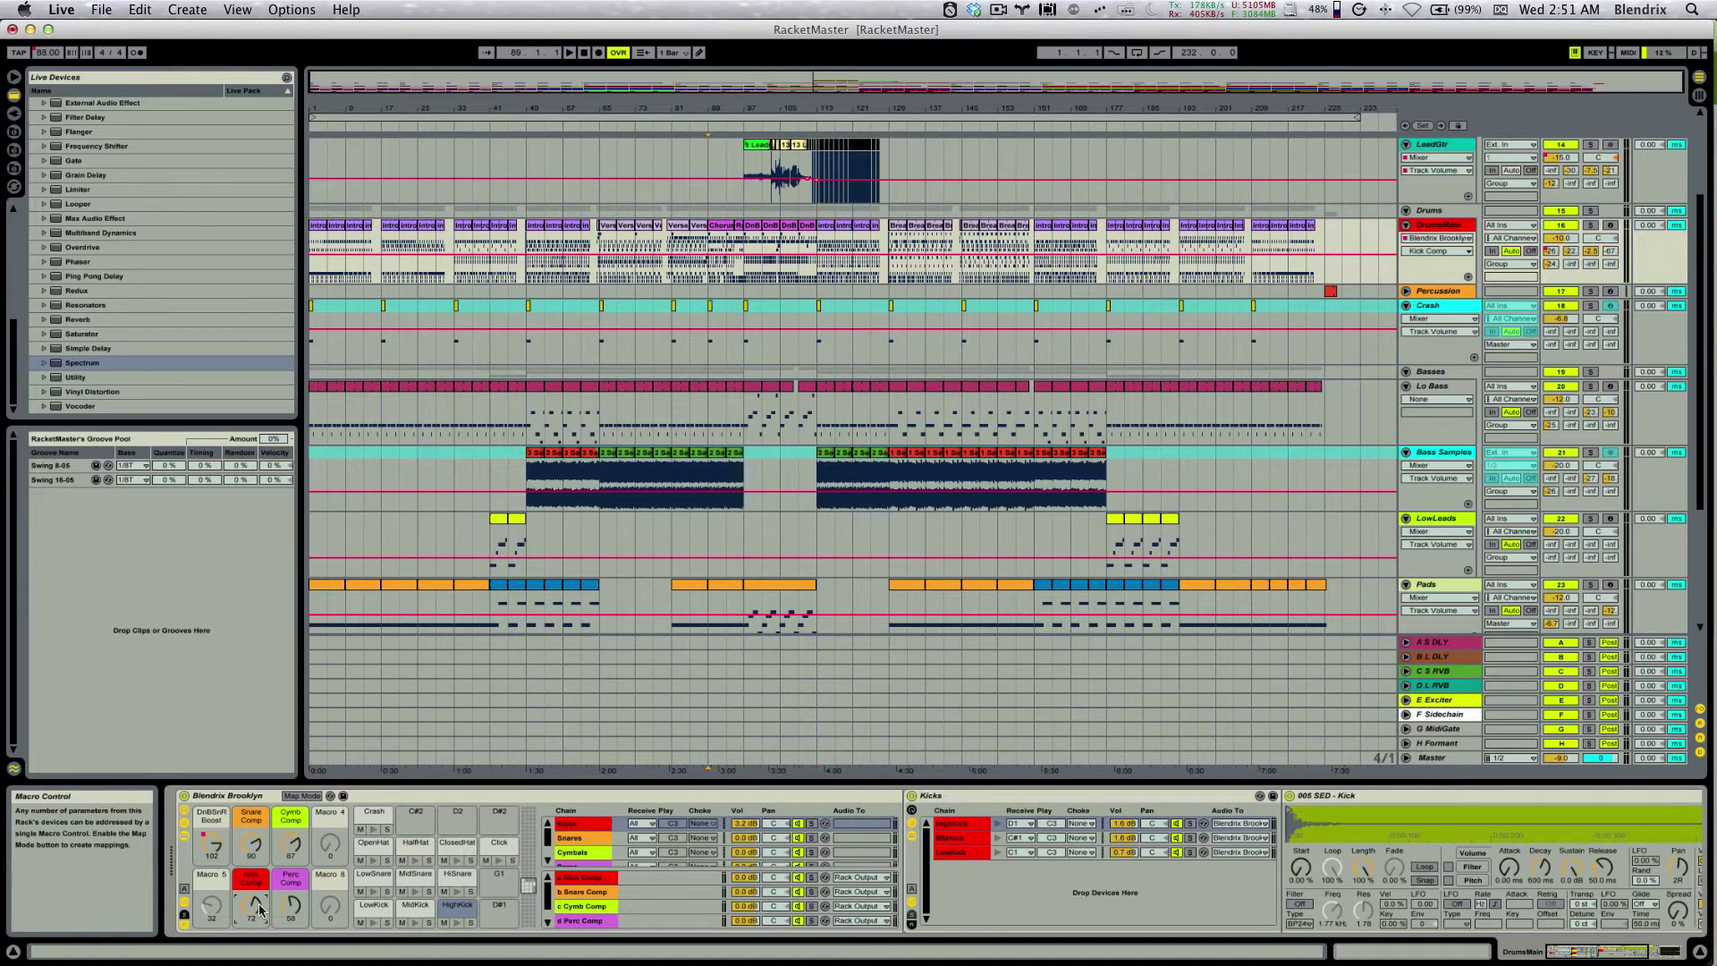
On the Kick Comp return chain, sweep its macro through 92, 127, 90 and near minimum.
click(592, 877)
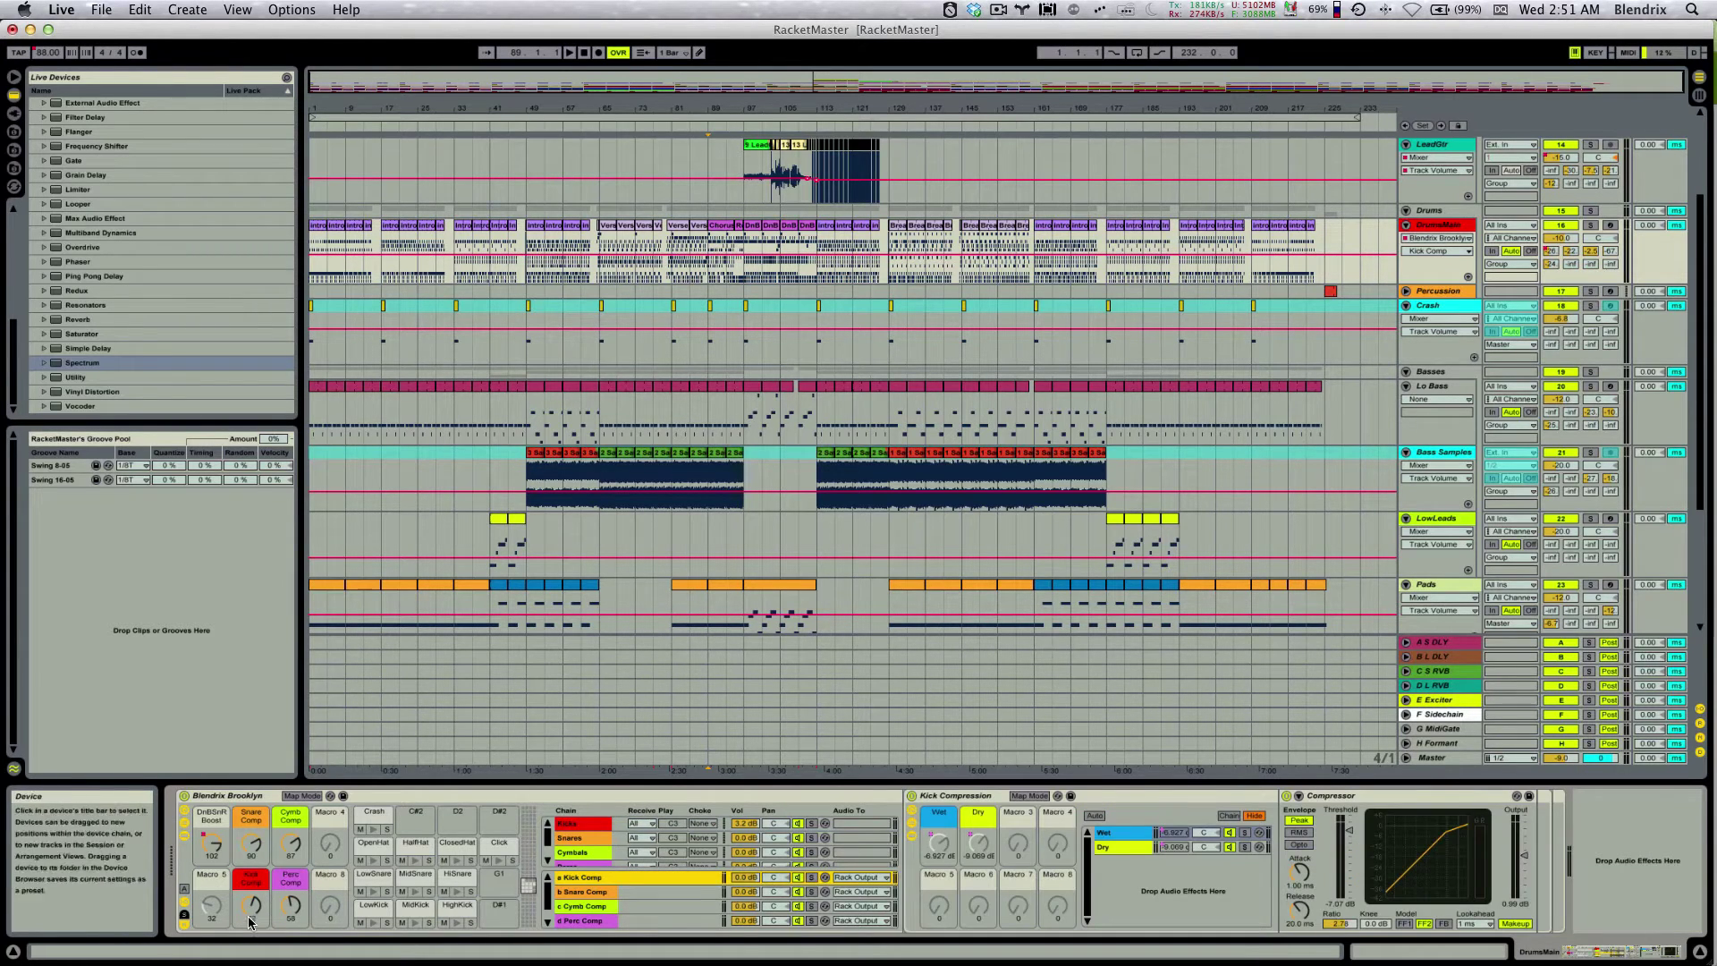
drag(251, 914, 255, 902)
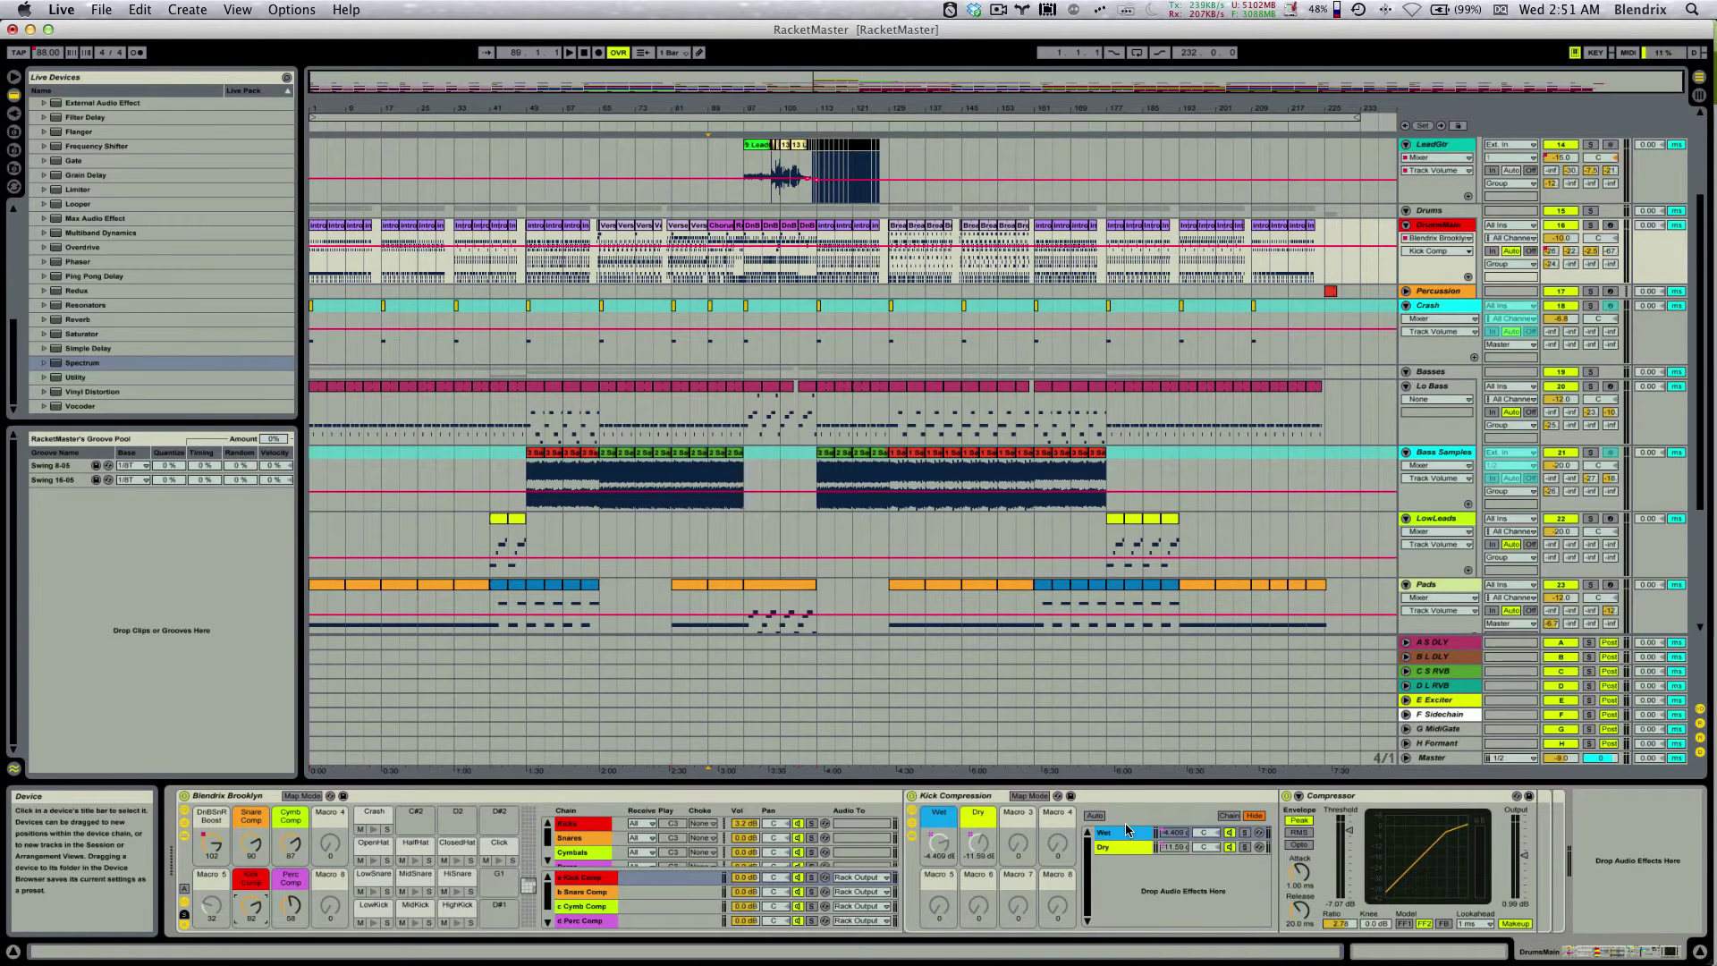
drag(251, 905, 251, 874)
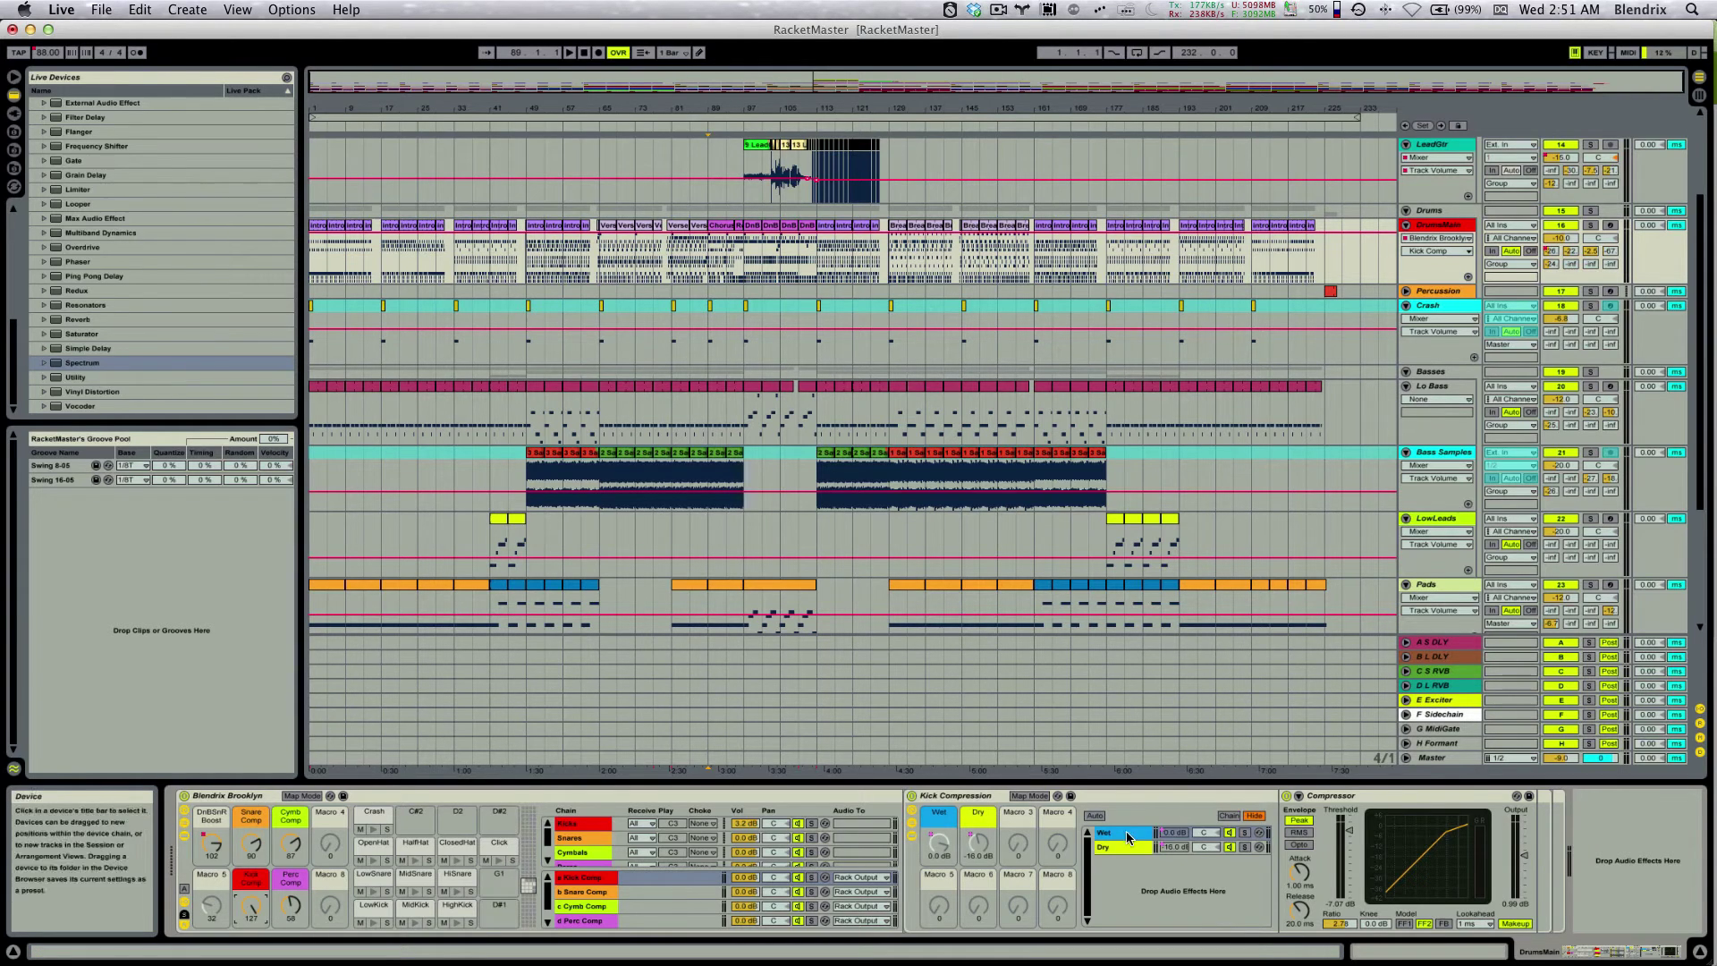
click(1173, 832)
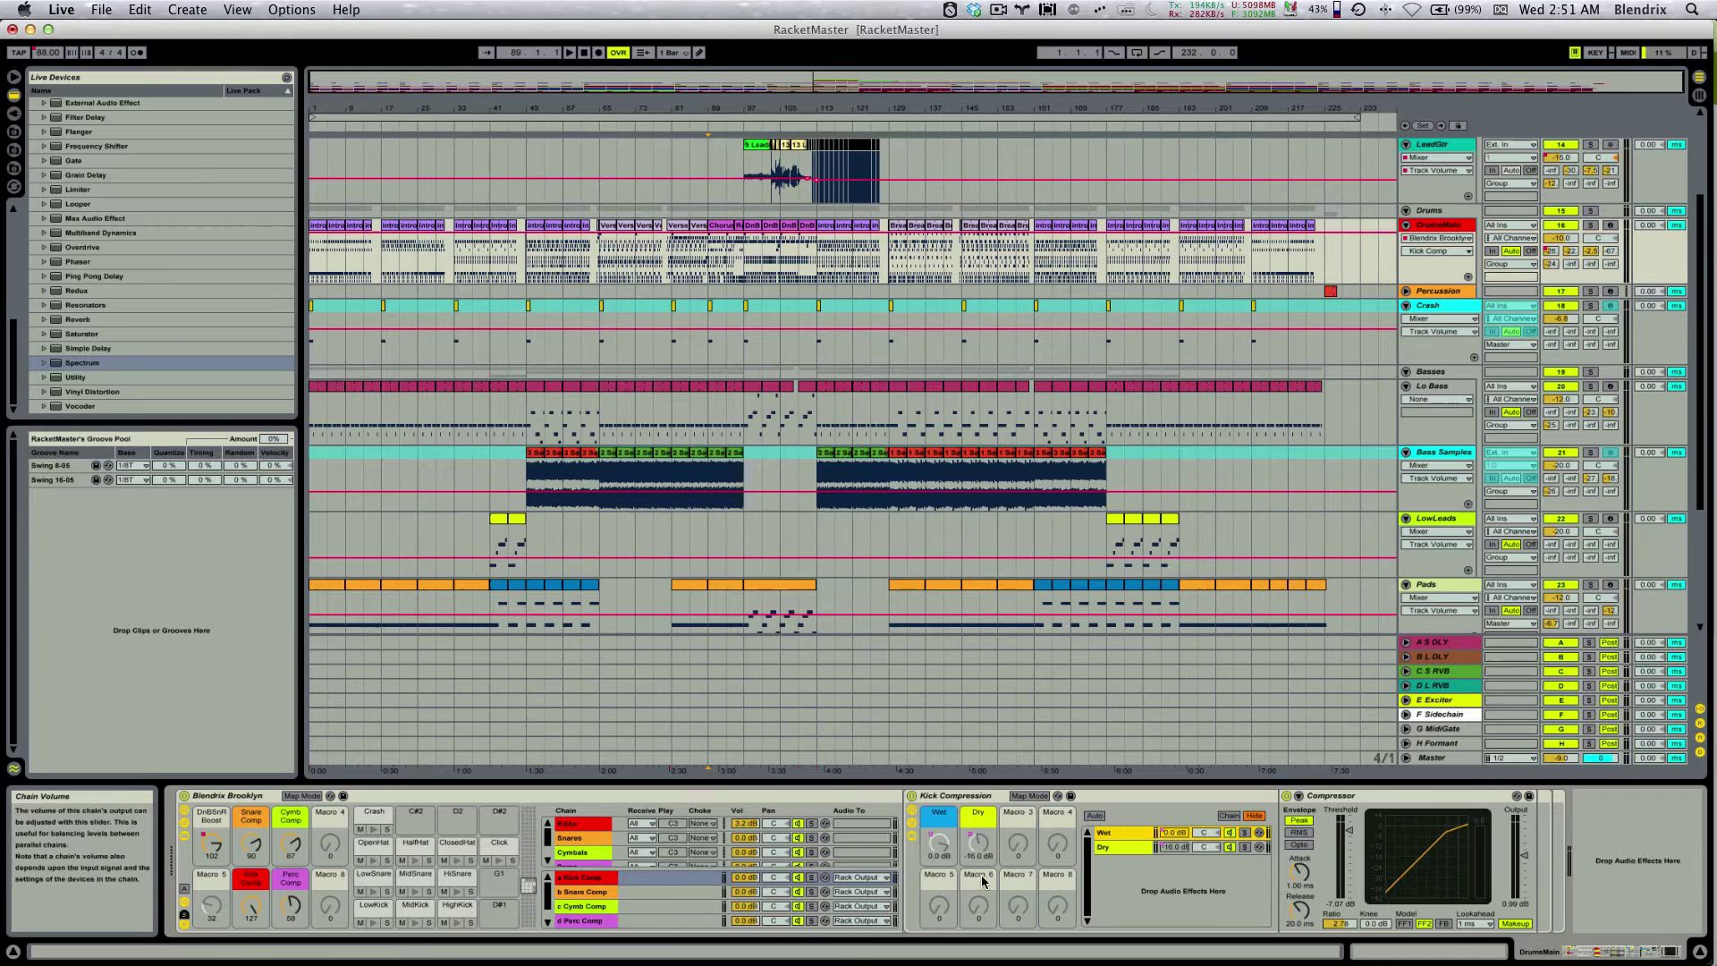
drag(252, 904, 251, 965)
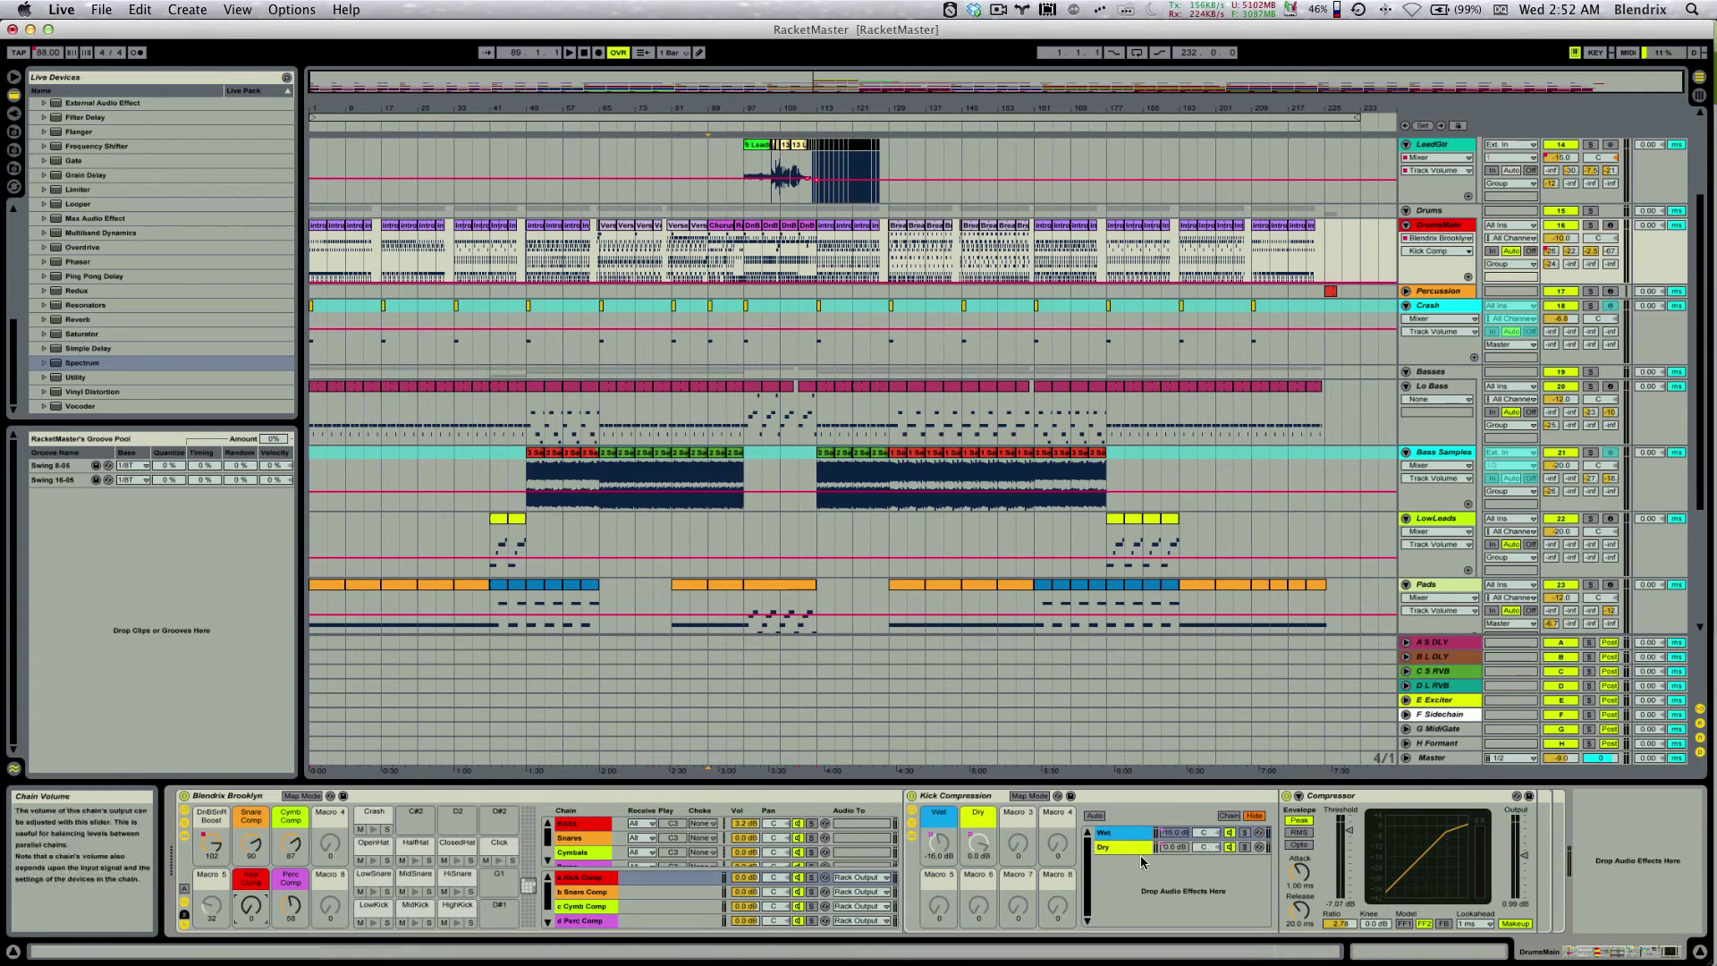
drag(258, 912, 257, 863)
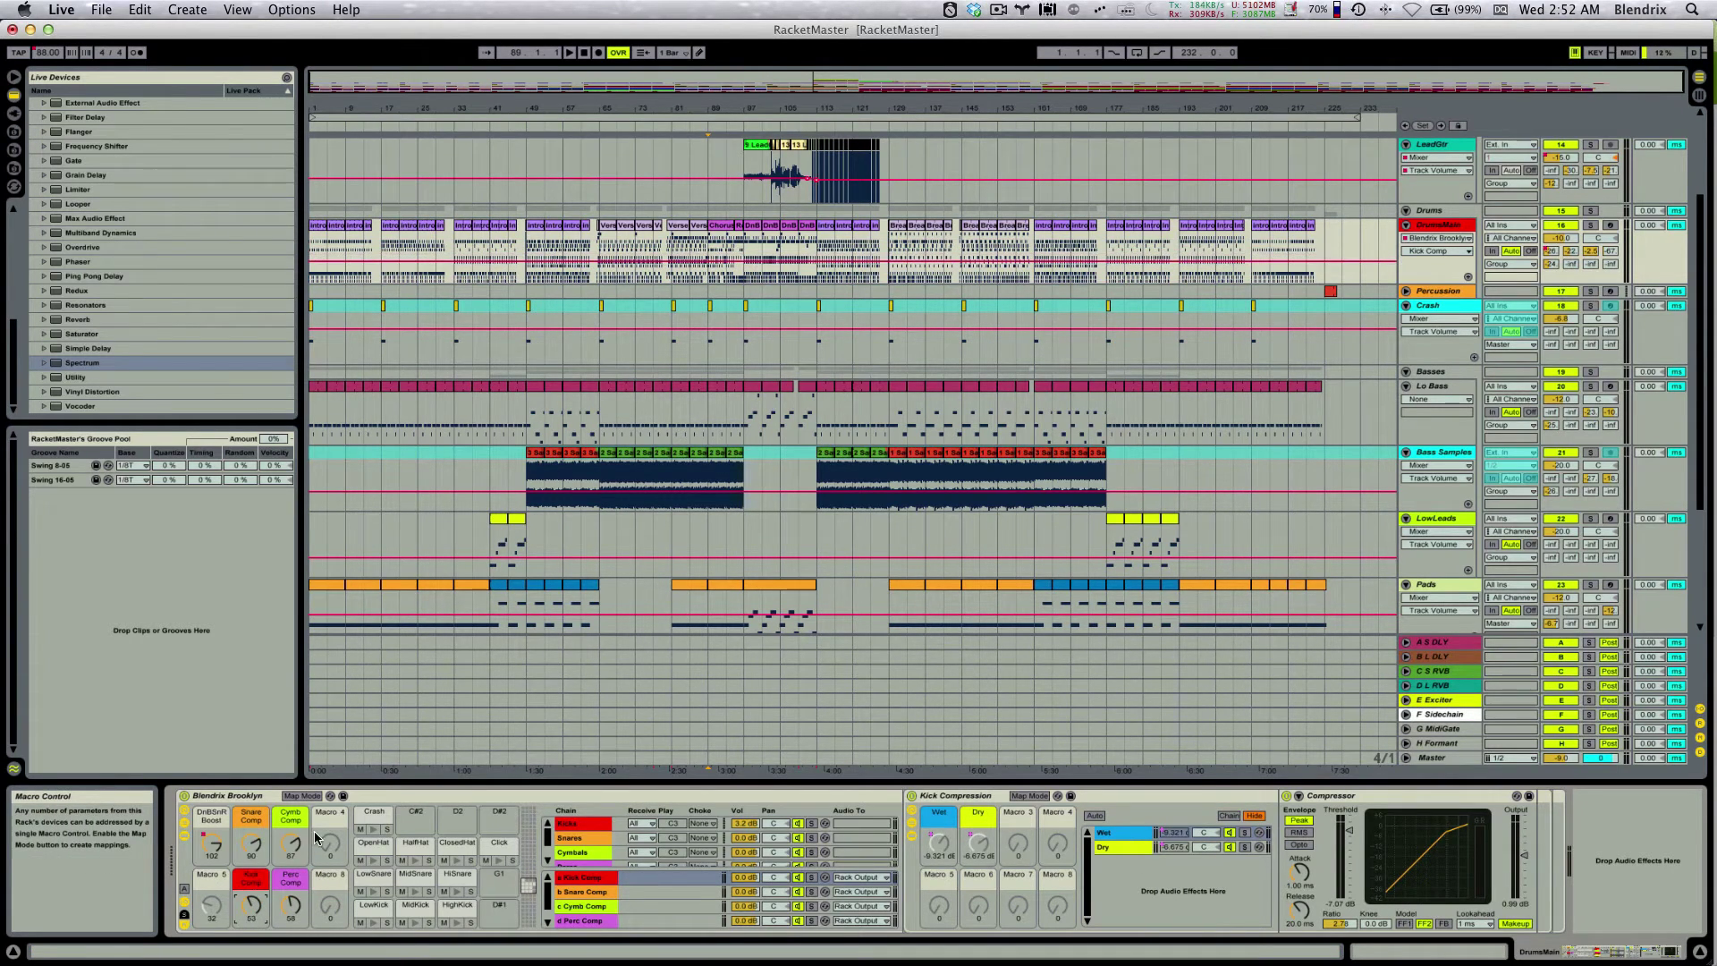
click(312, 797)
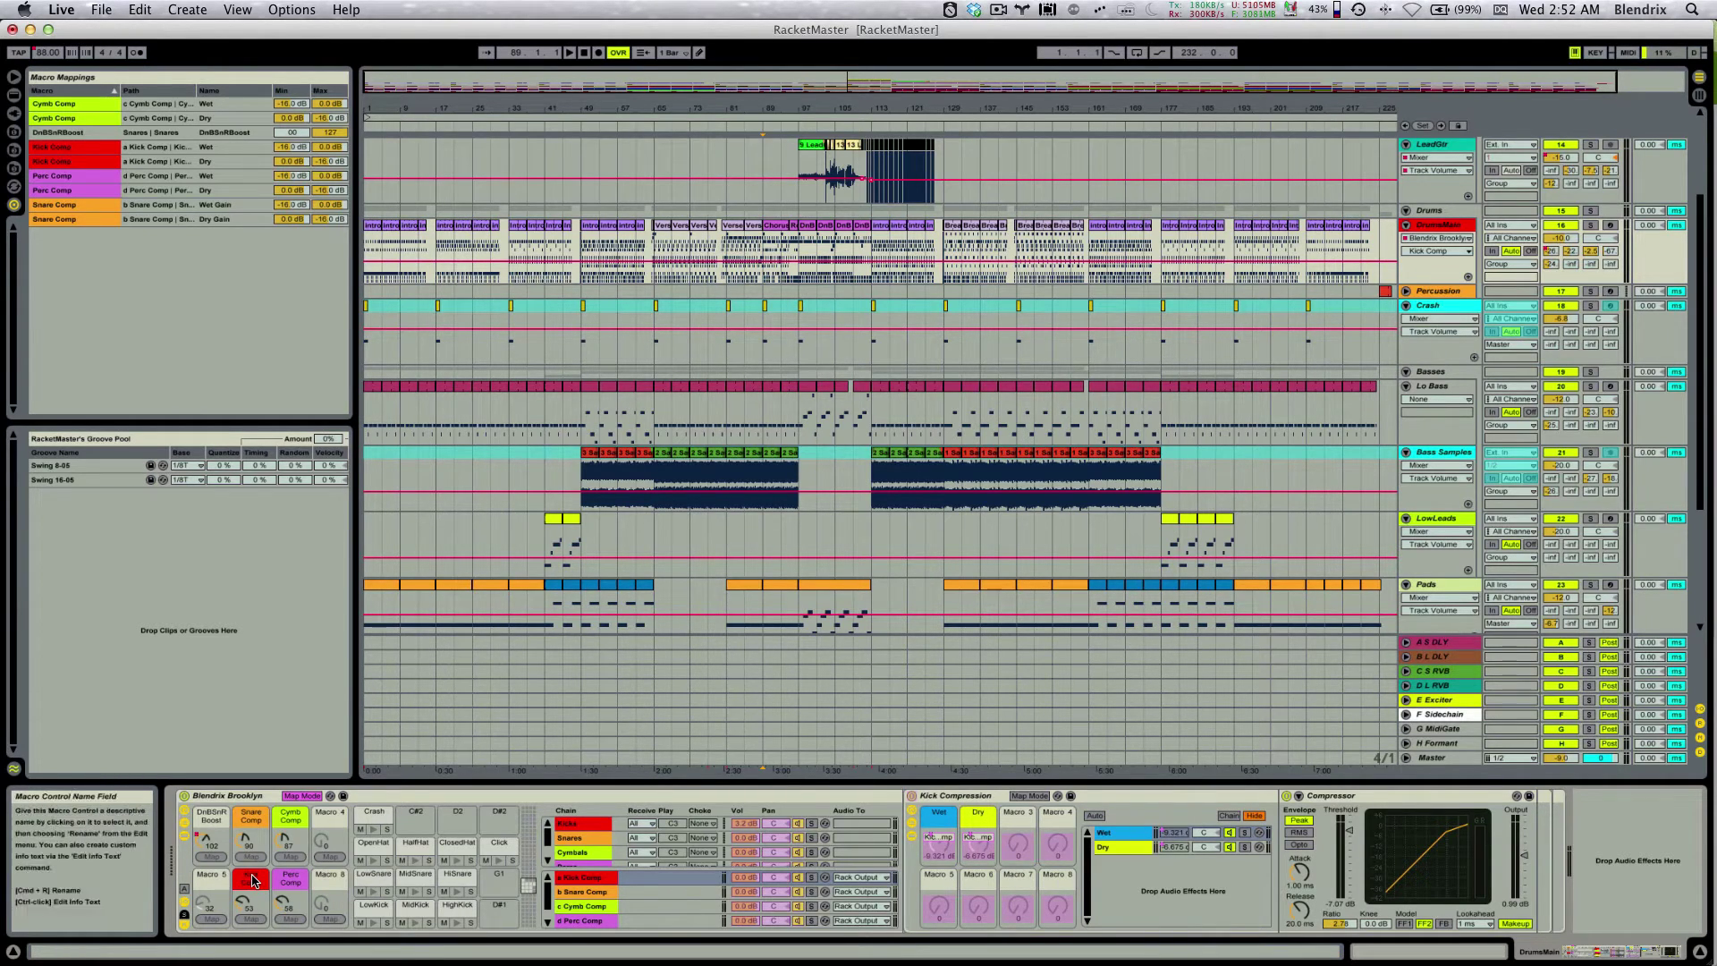
Exit Map Mode and raise the Kick Comp macro for more wet compression.
click(304, 795)
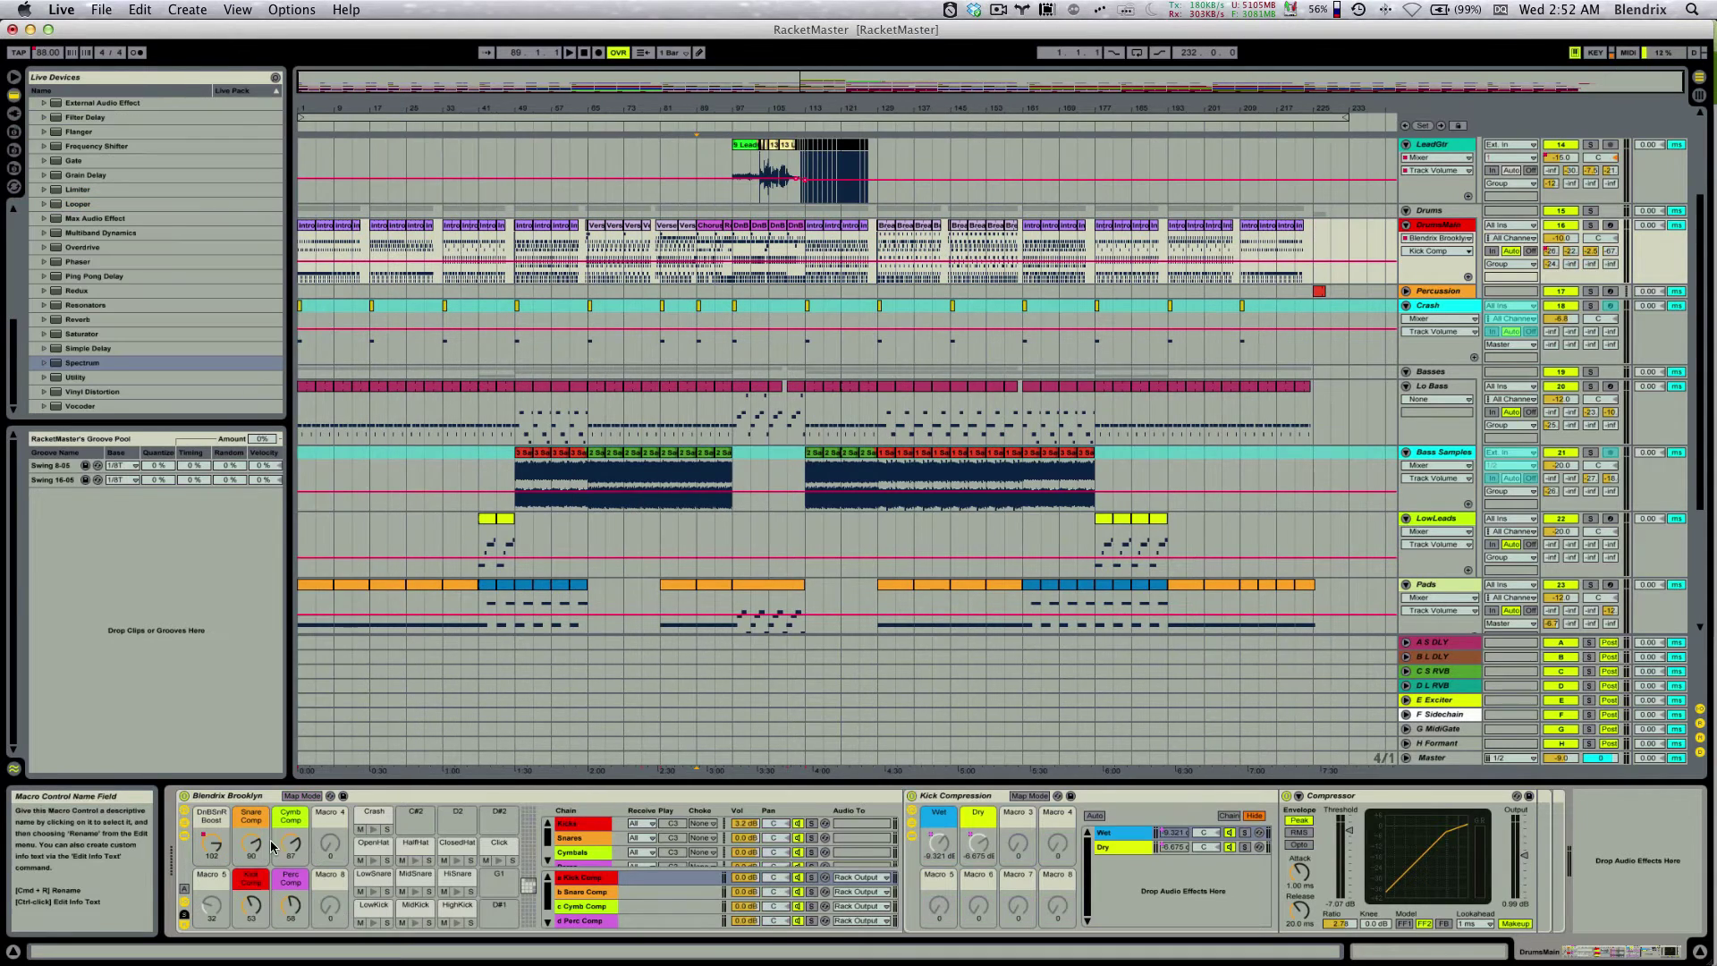
click(304, 795)
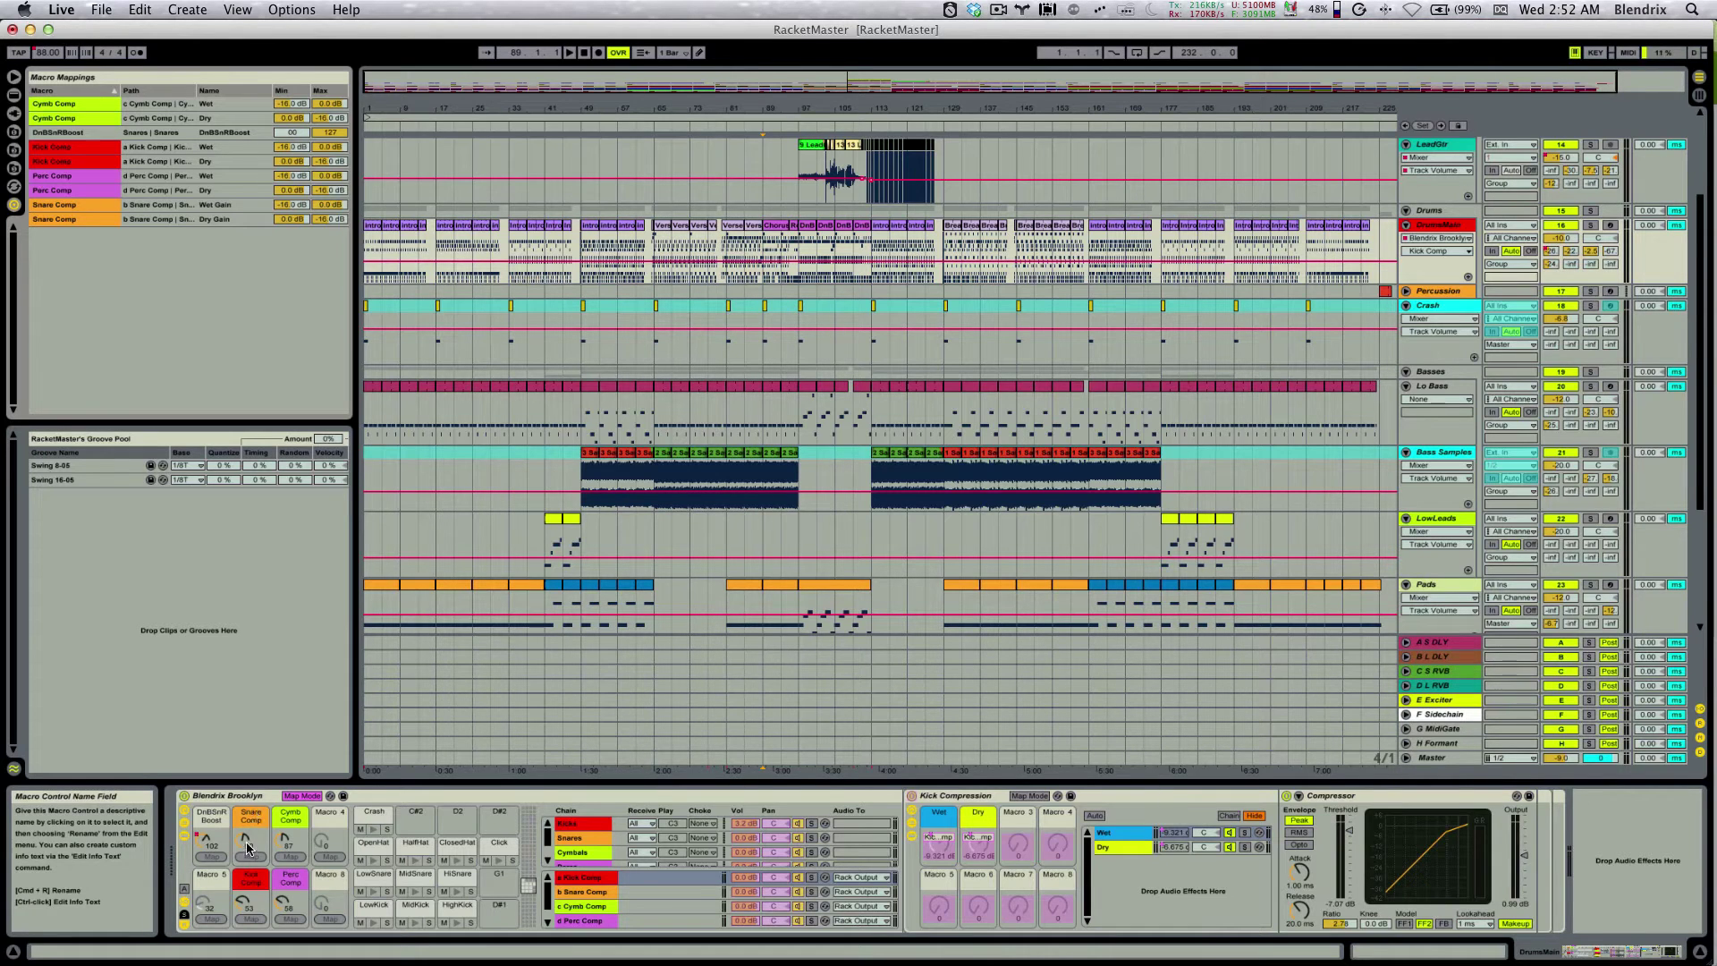
key(super+m)
drag(252, 905, 252, 874)
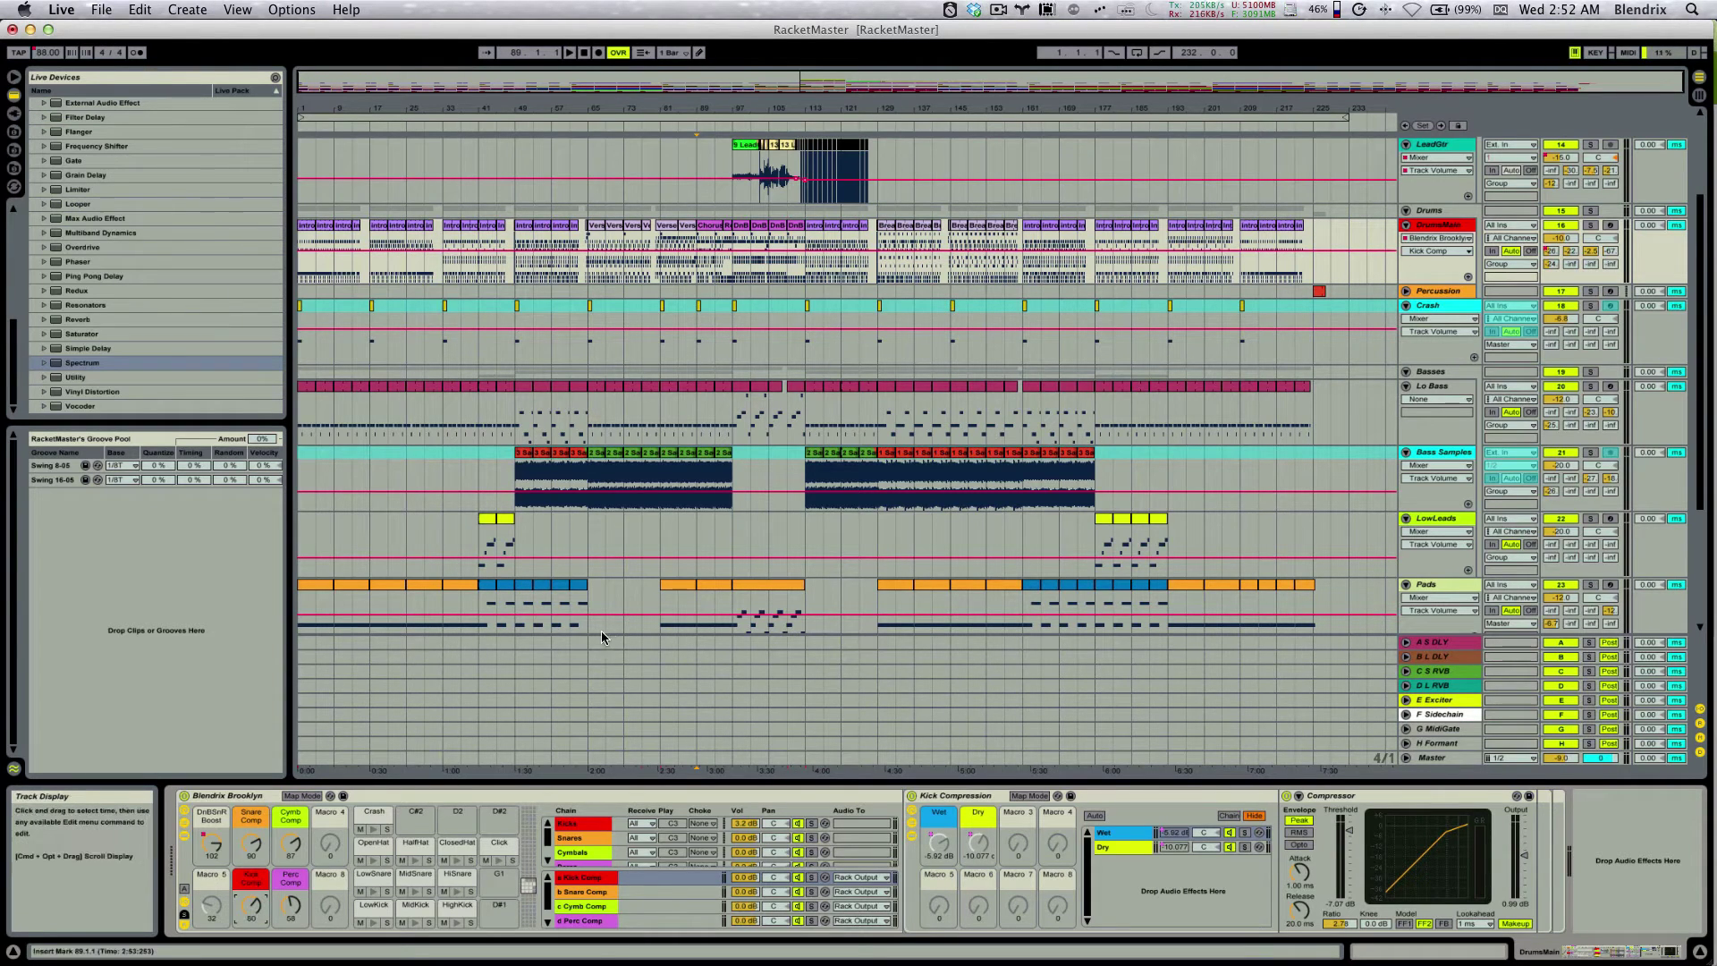
Ease the Kick Comp macro to 77 and bring the DrumsMain track's devices back into view.
drag(257, 903, 257, 906)
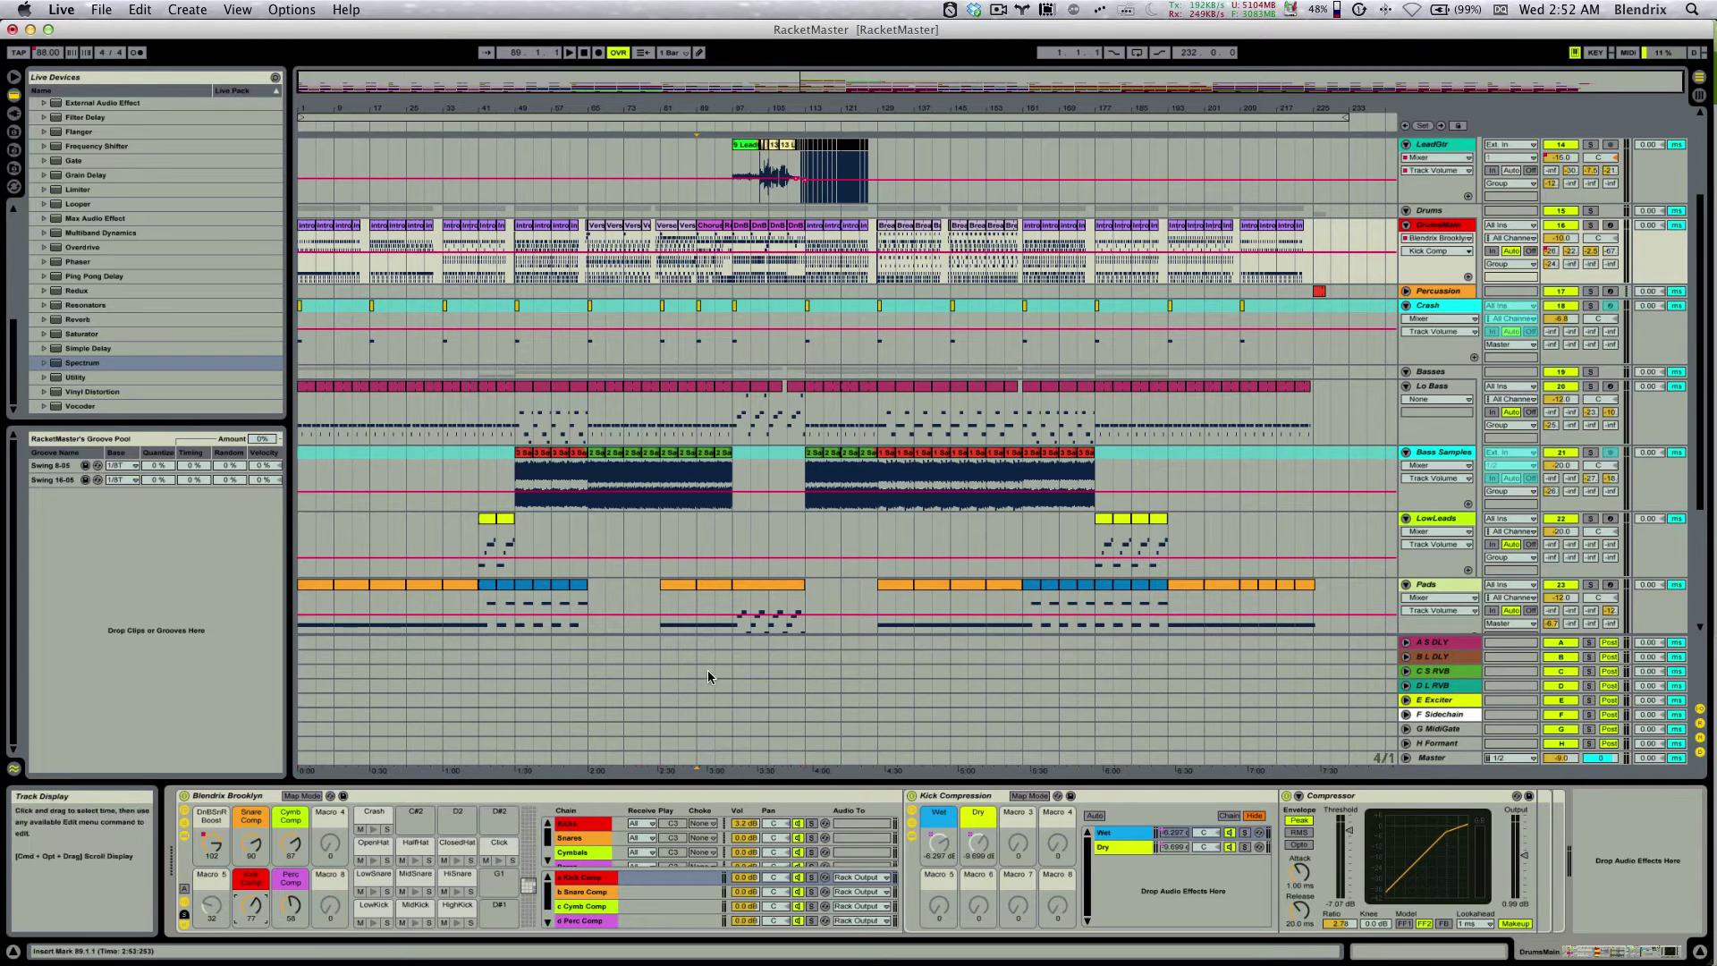
click(620, 549)
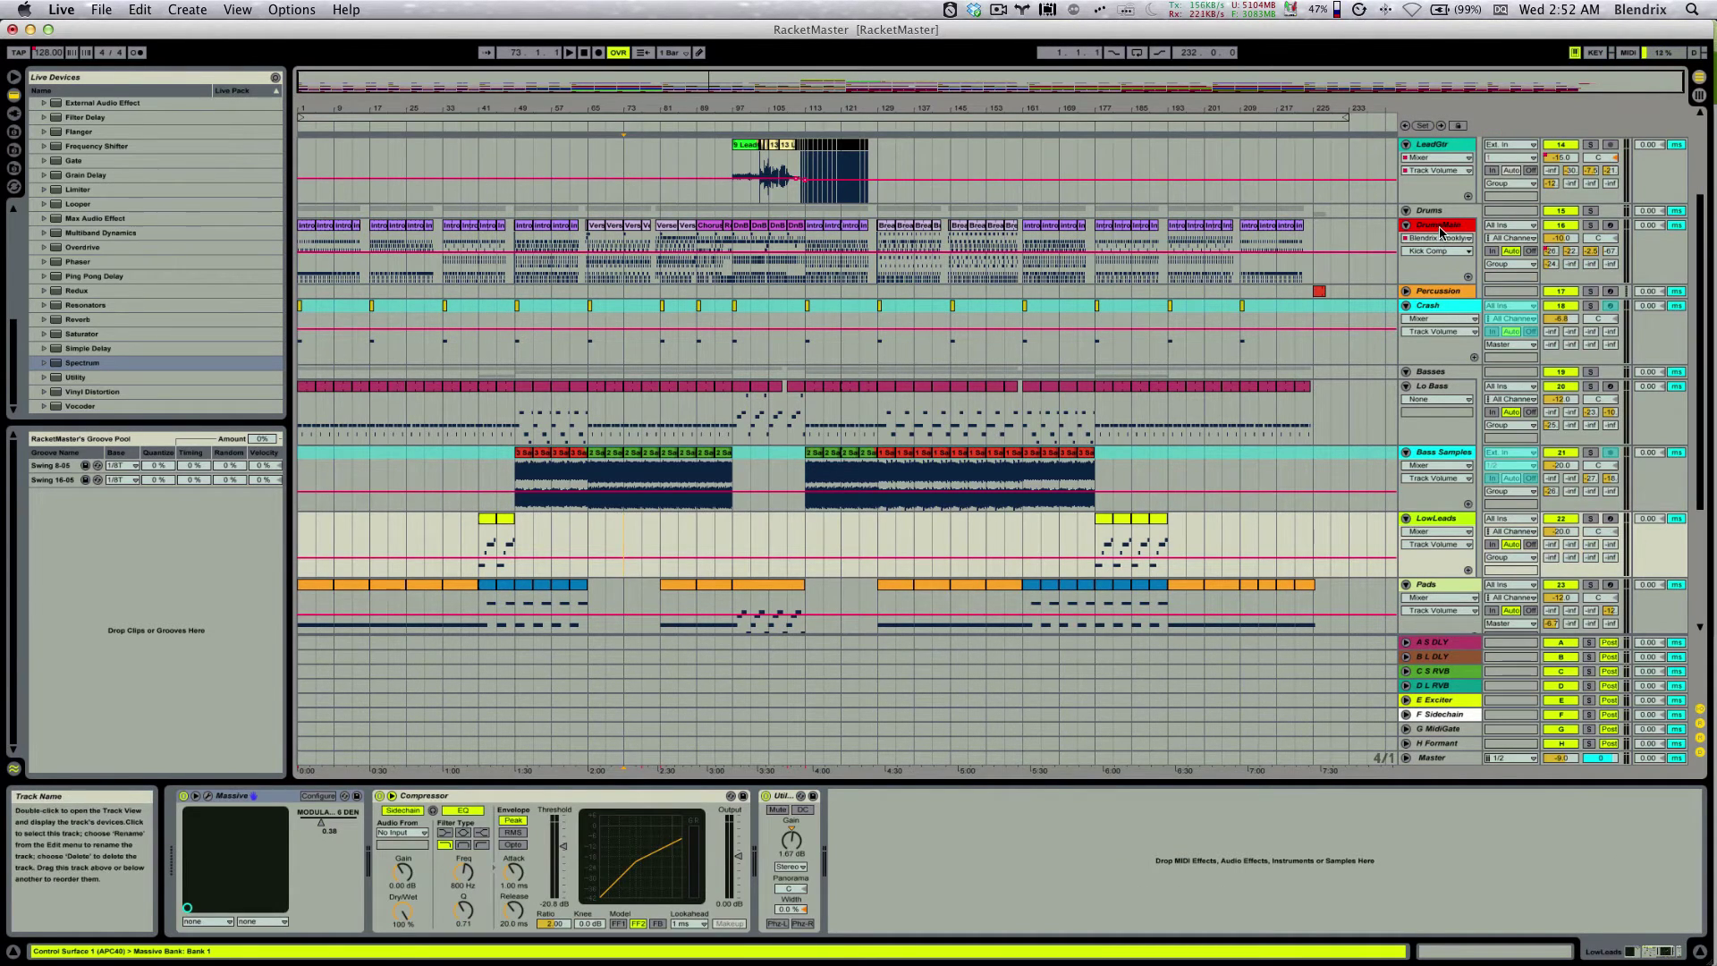
click(687, 241)
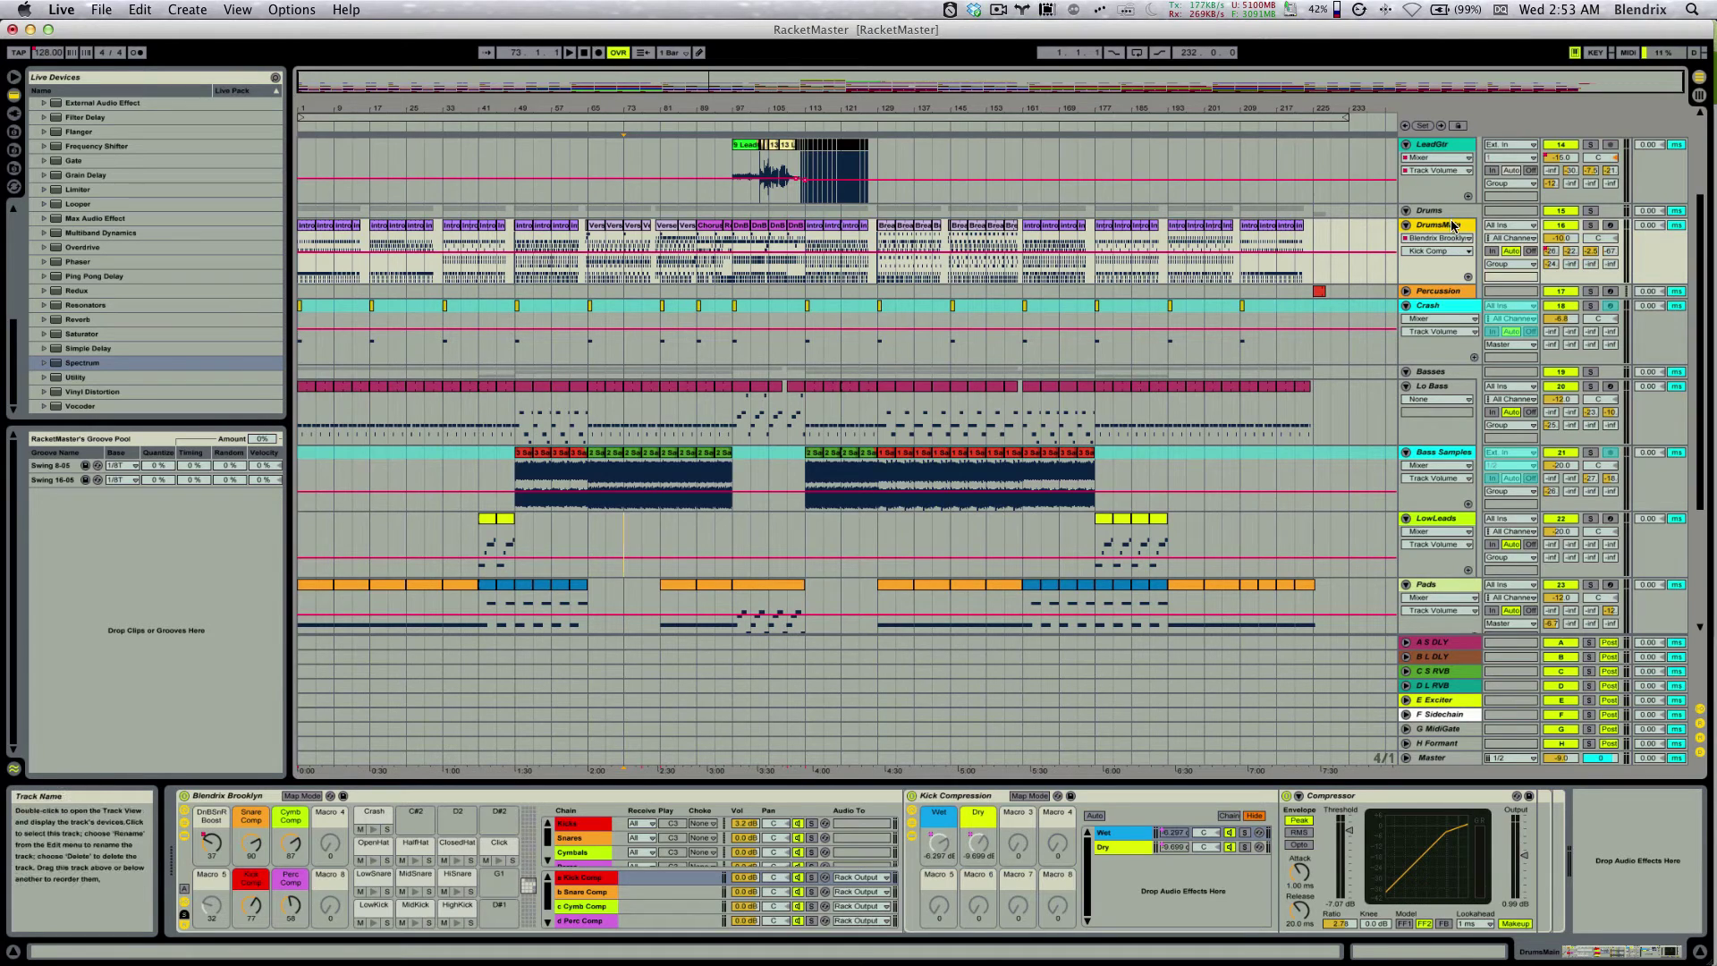
Expand the A S DLY return track, briefly expanding and collapsing B L DLY too.
click(1405, 642)
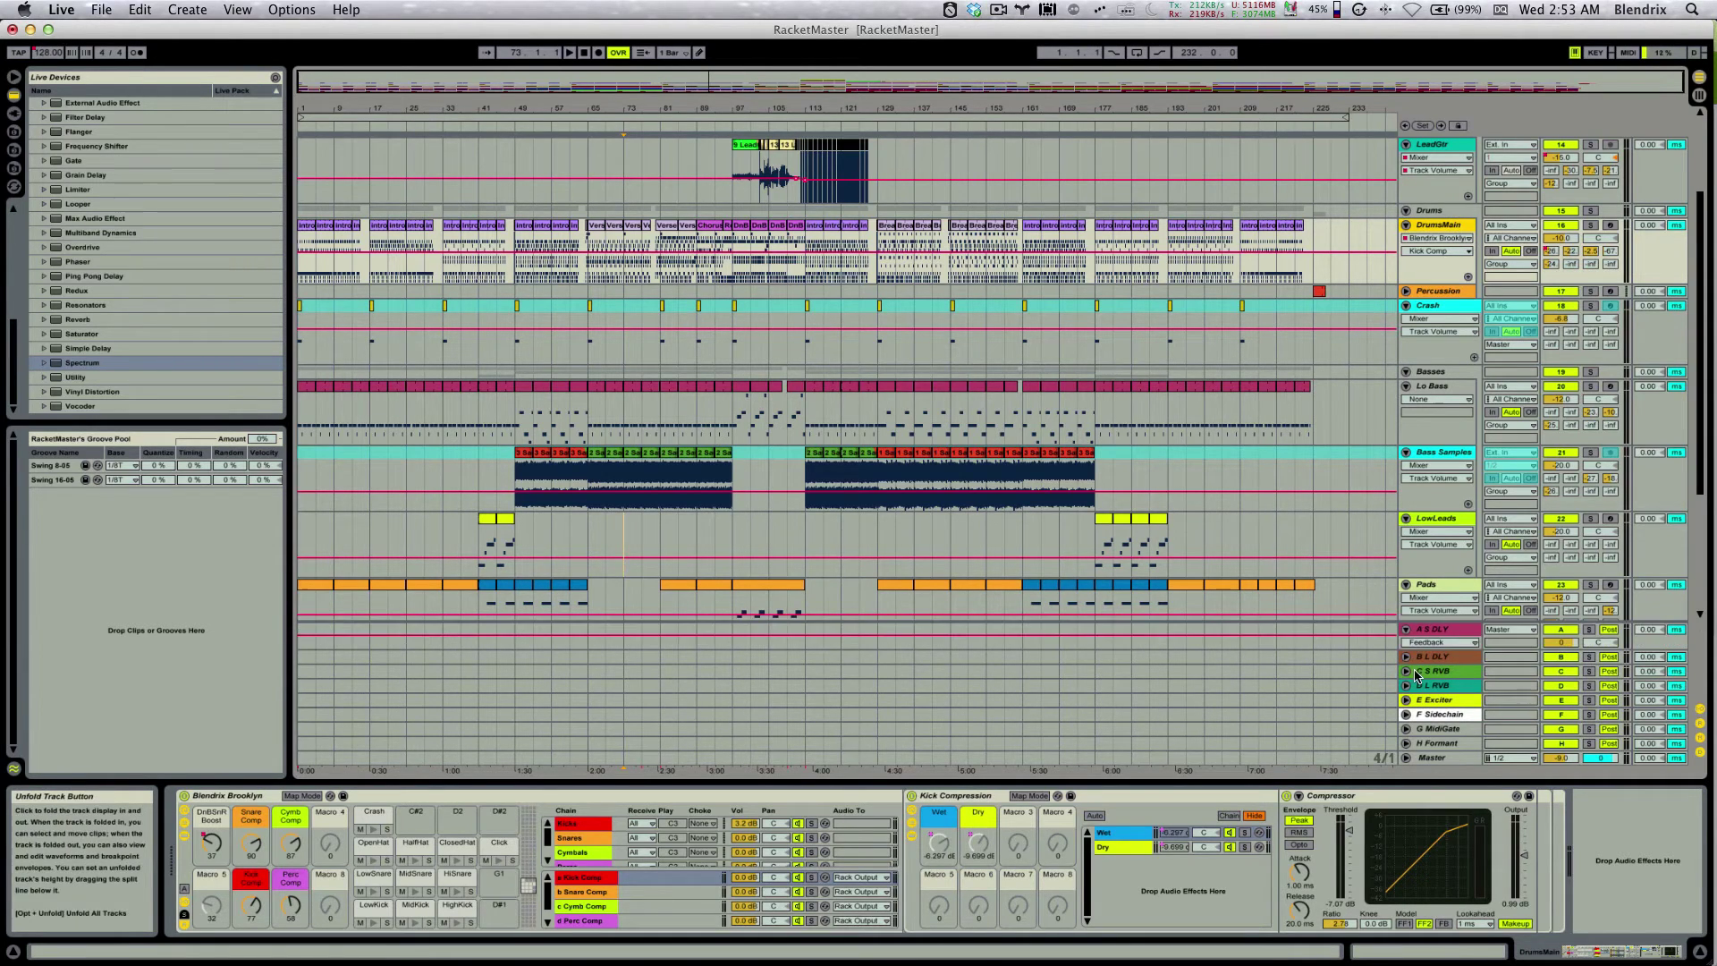
click(1406, 658)
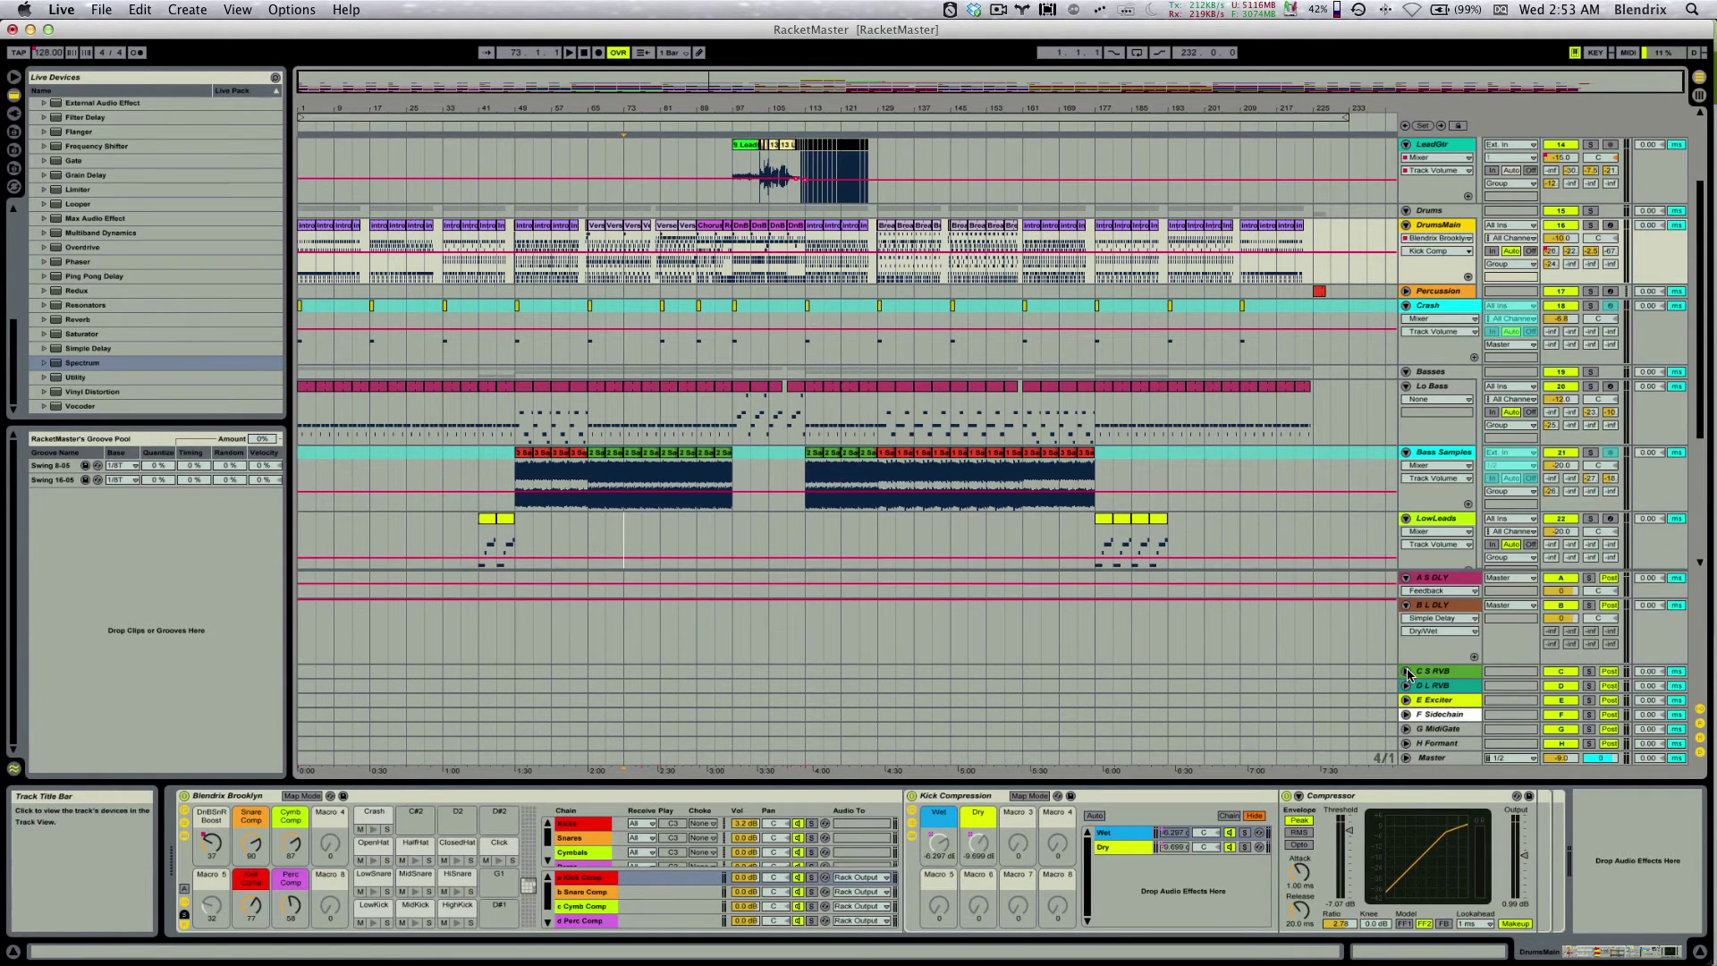
click(1406, 605)
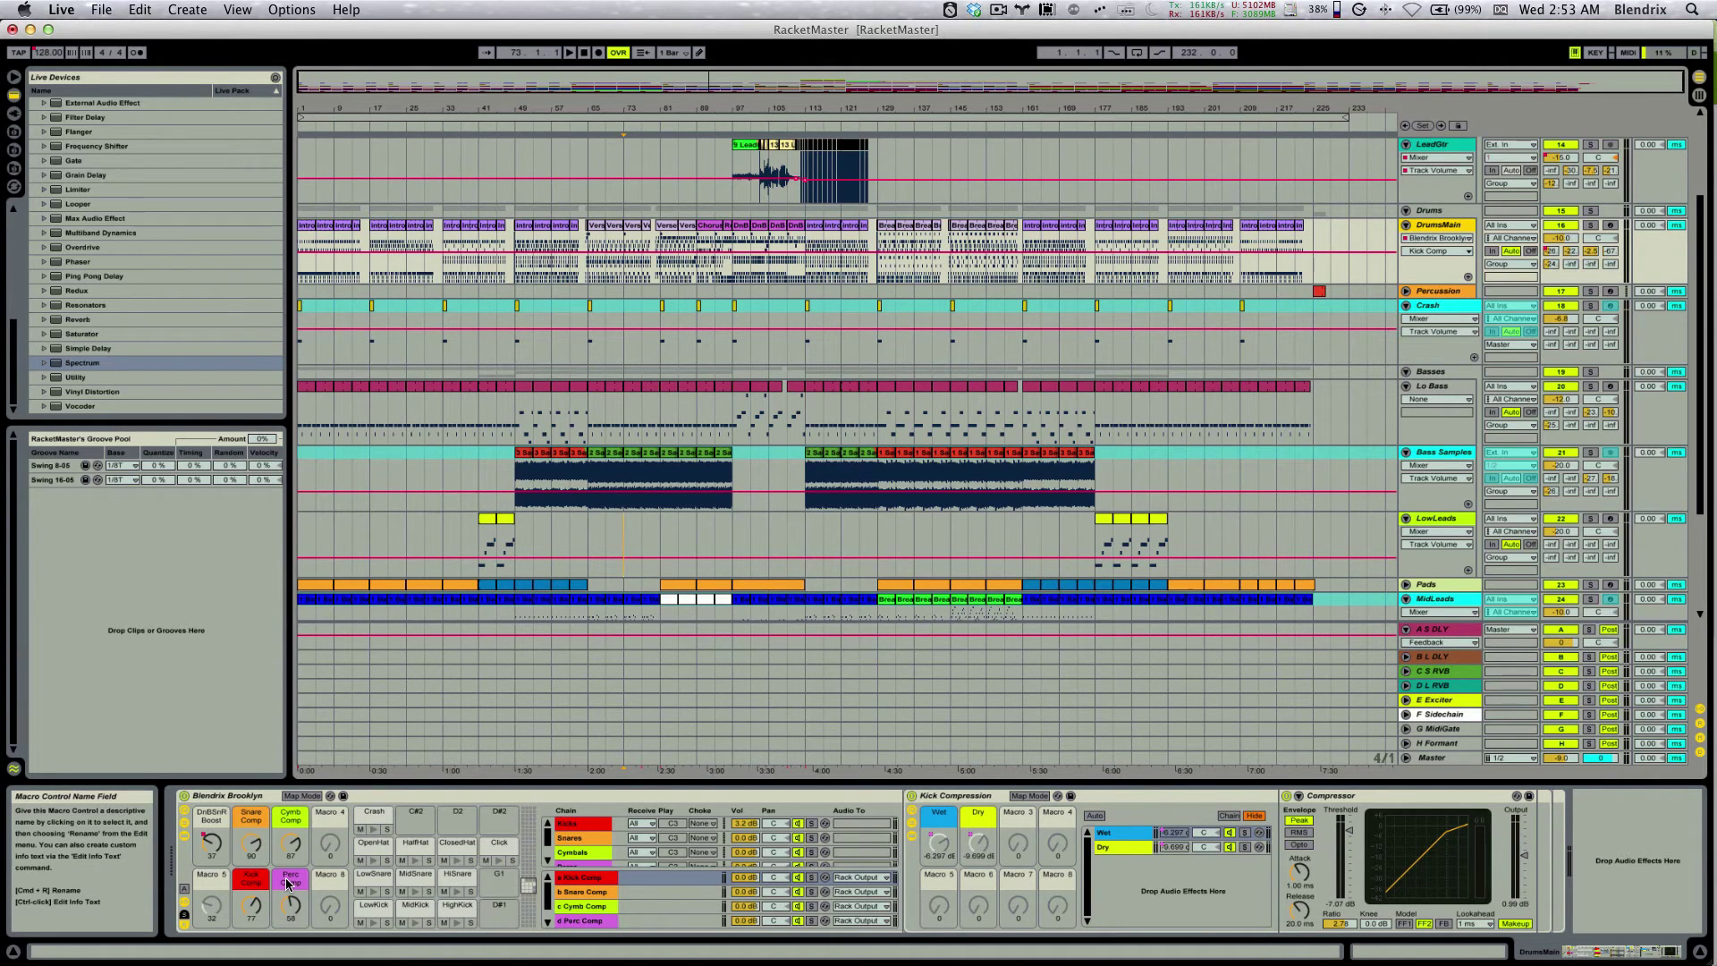
Lower the Cymb Comp macro to 76.
drag(288, 831, 288, 842)
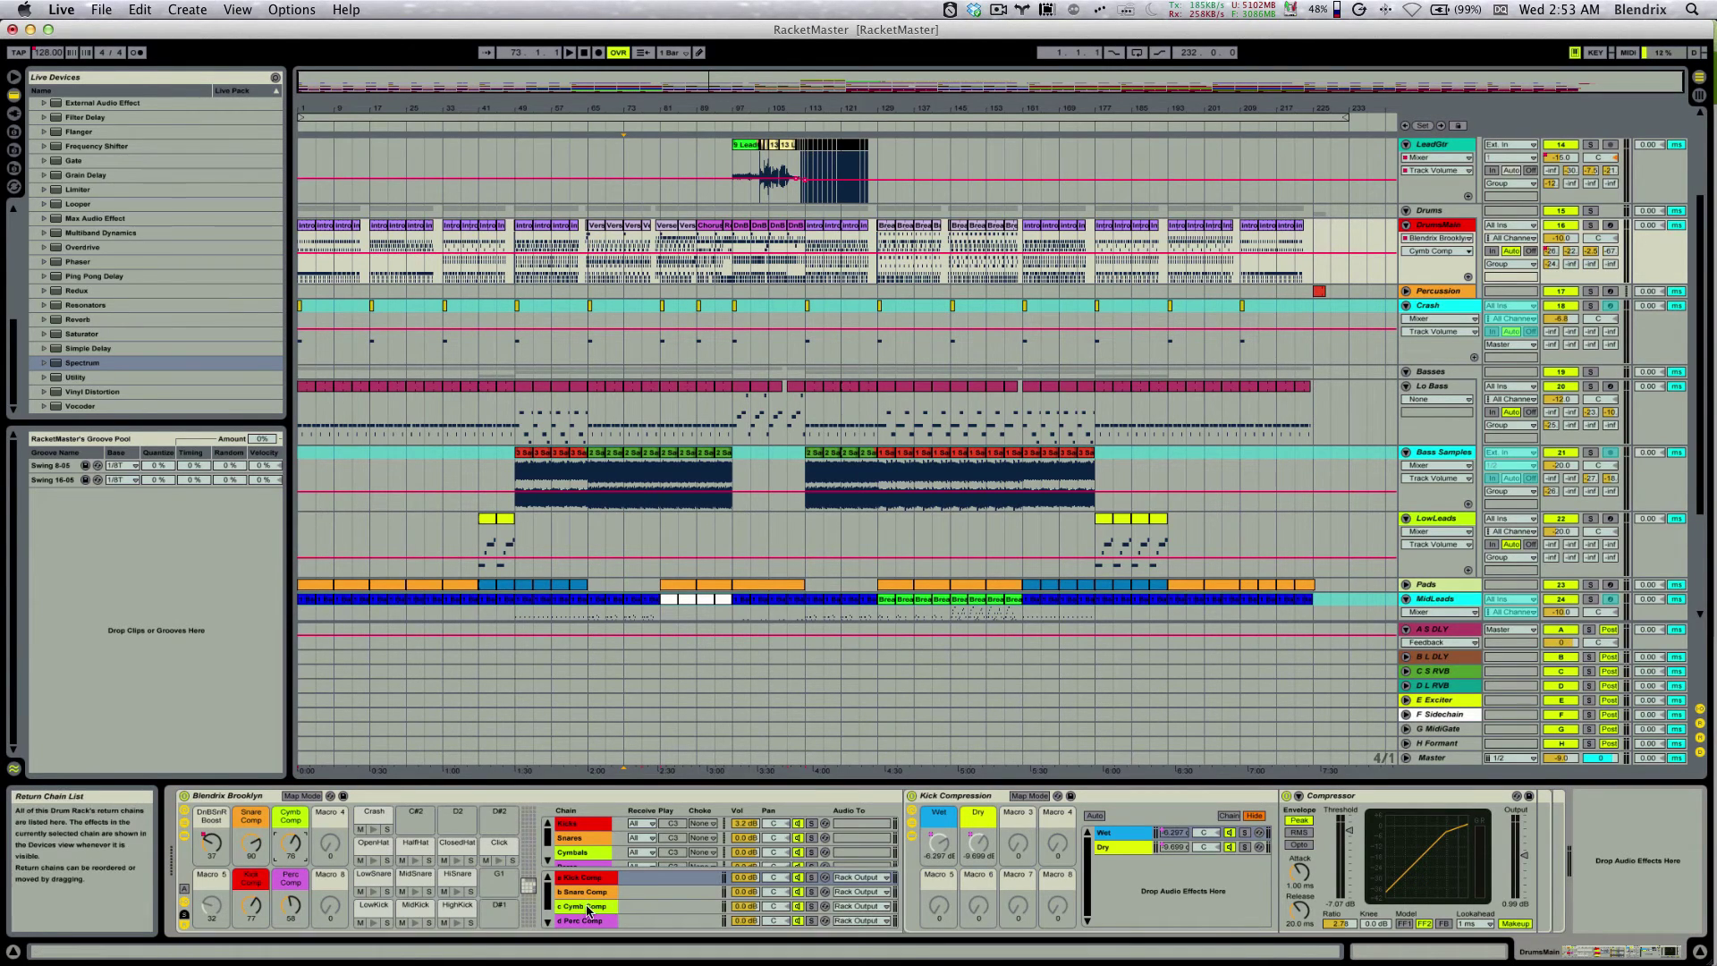
scroll(591, 887, down, 1)
scroll(585, 894, up, 1)
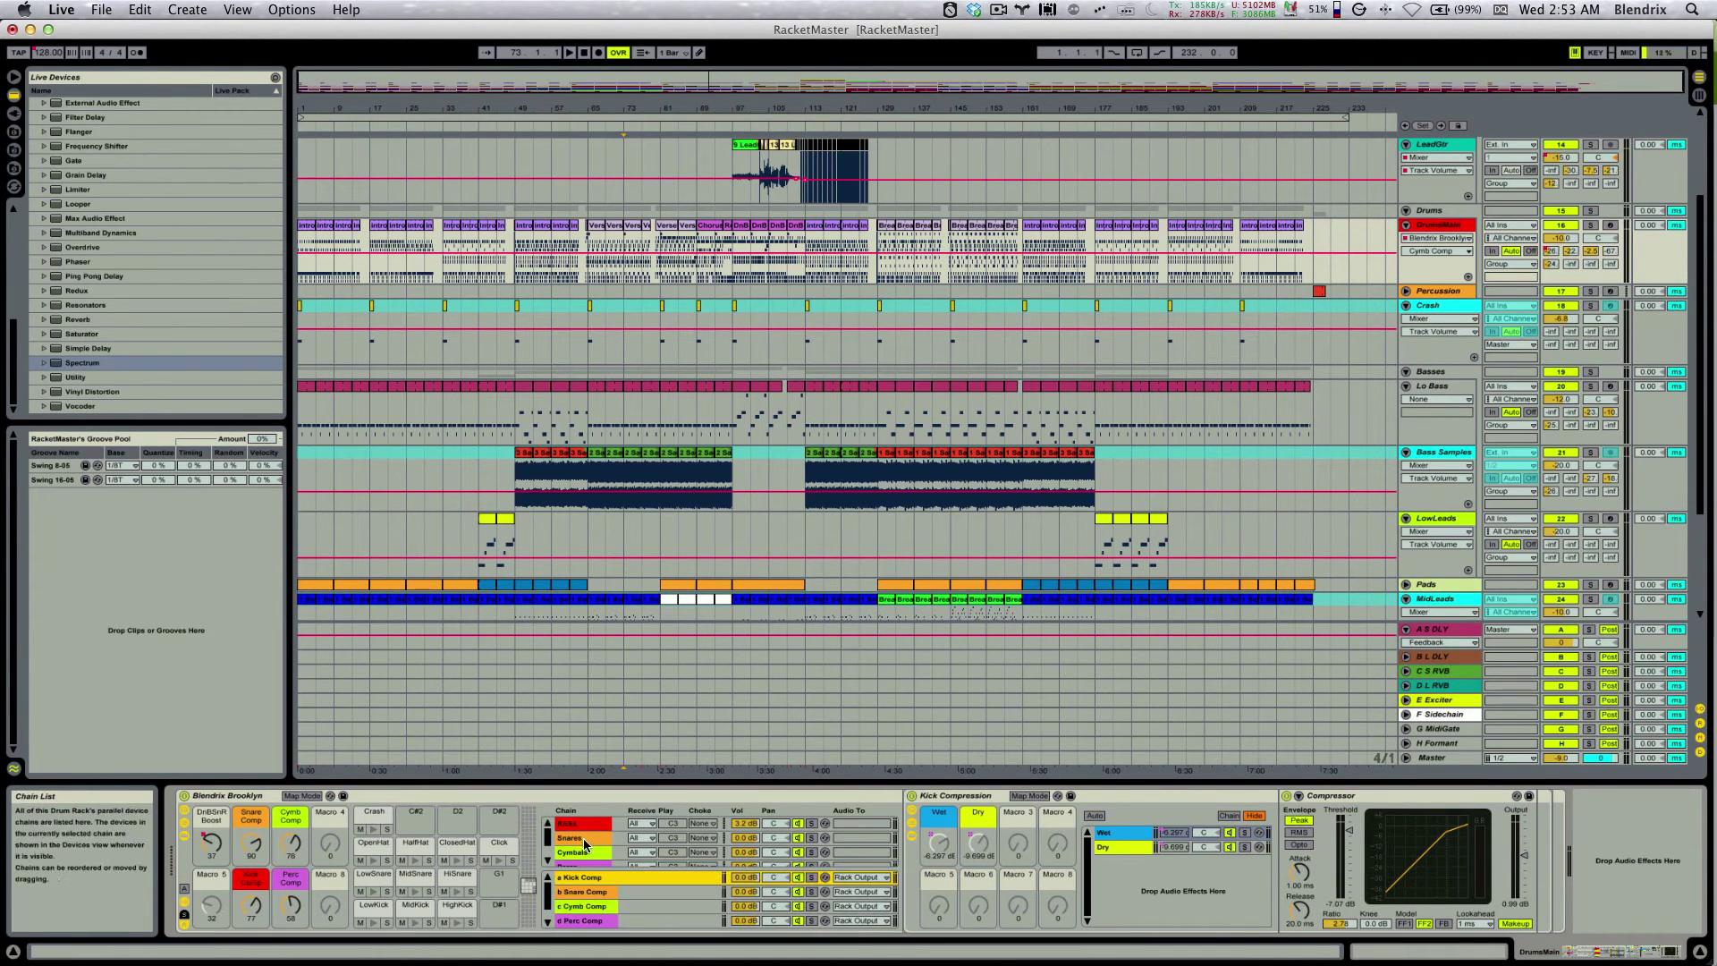
scroll(582, 837, down, 2)
scroll(583, 837, up, 2)
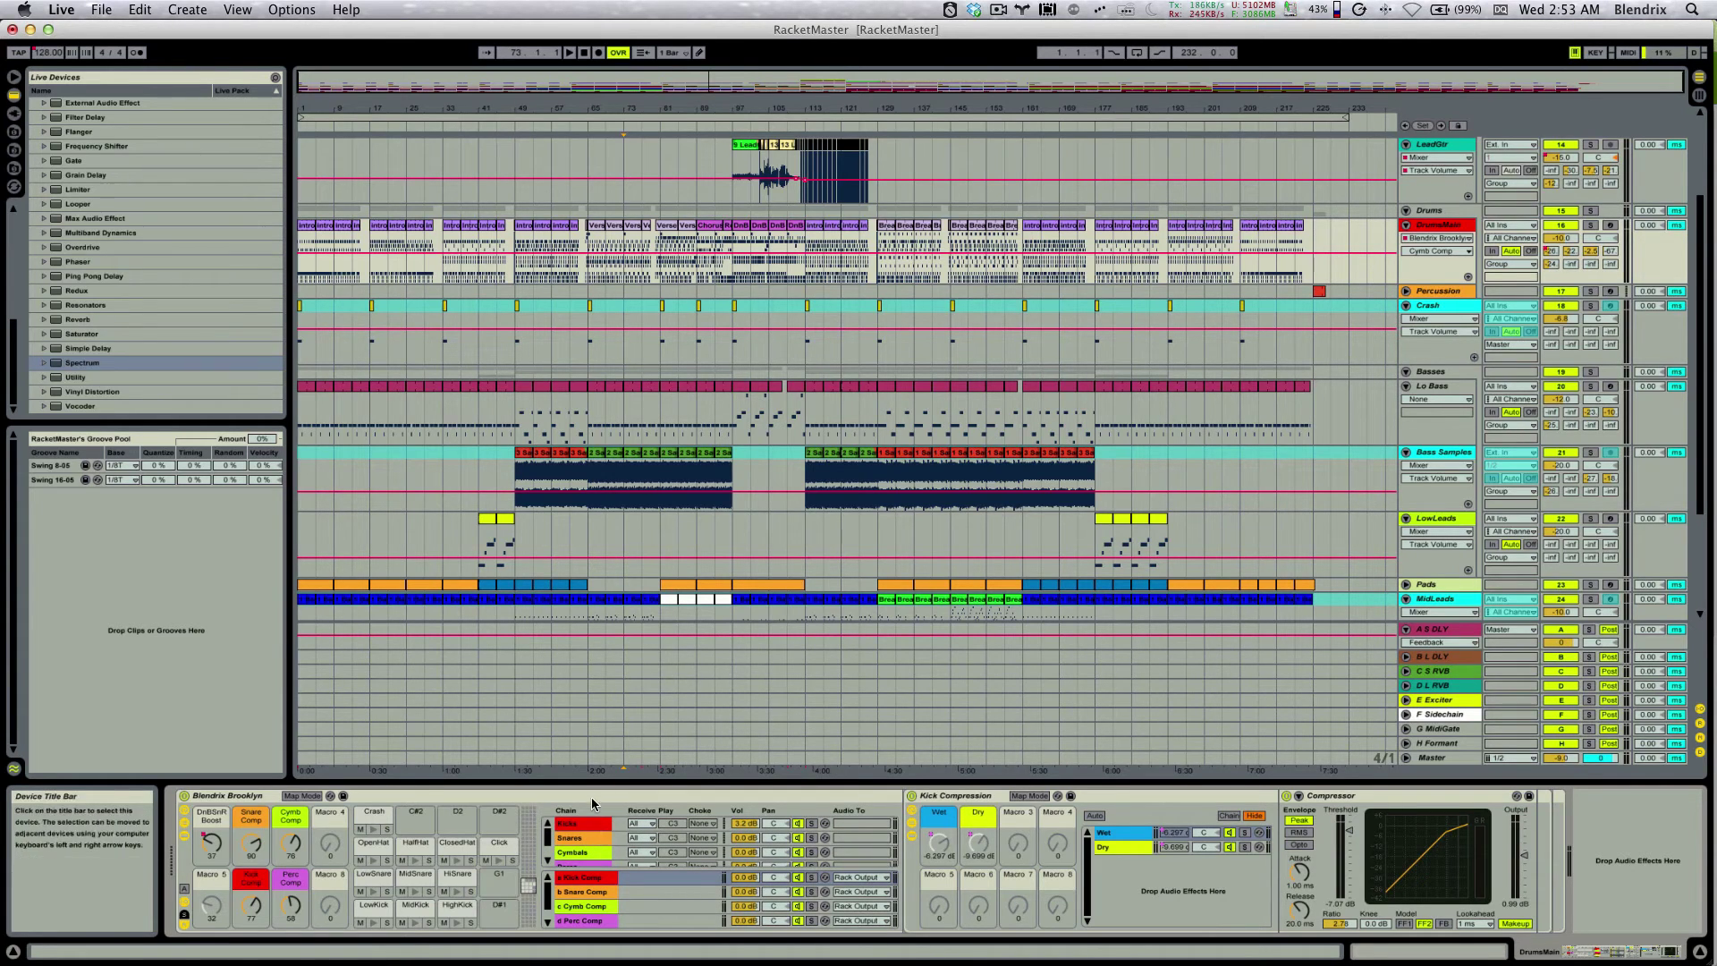
Step through the Kicks, Cymbals (OpenHat) and Percs chains, then open the Perc Comp return chain.
click(592, 797)
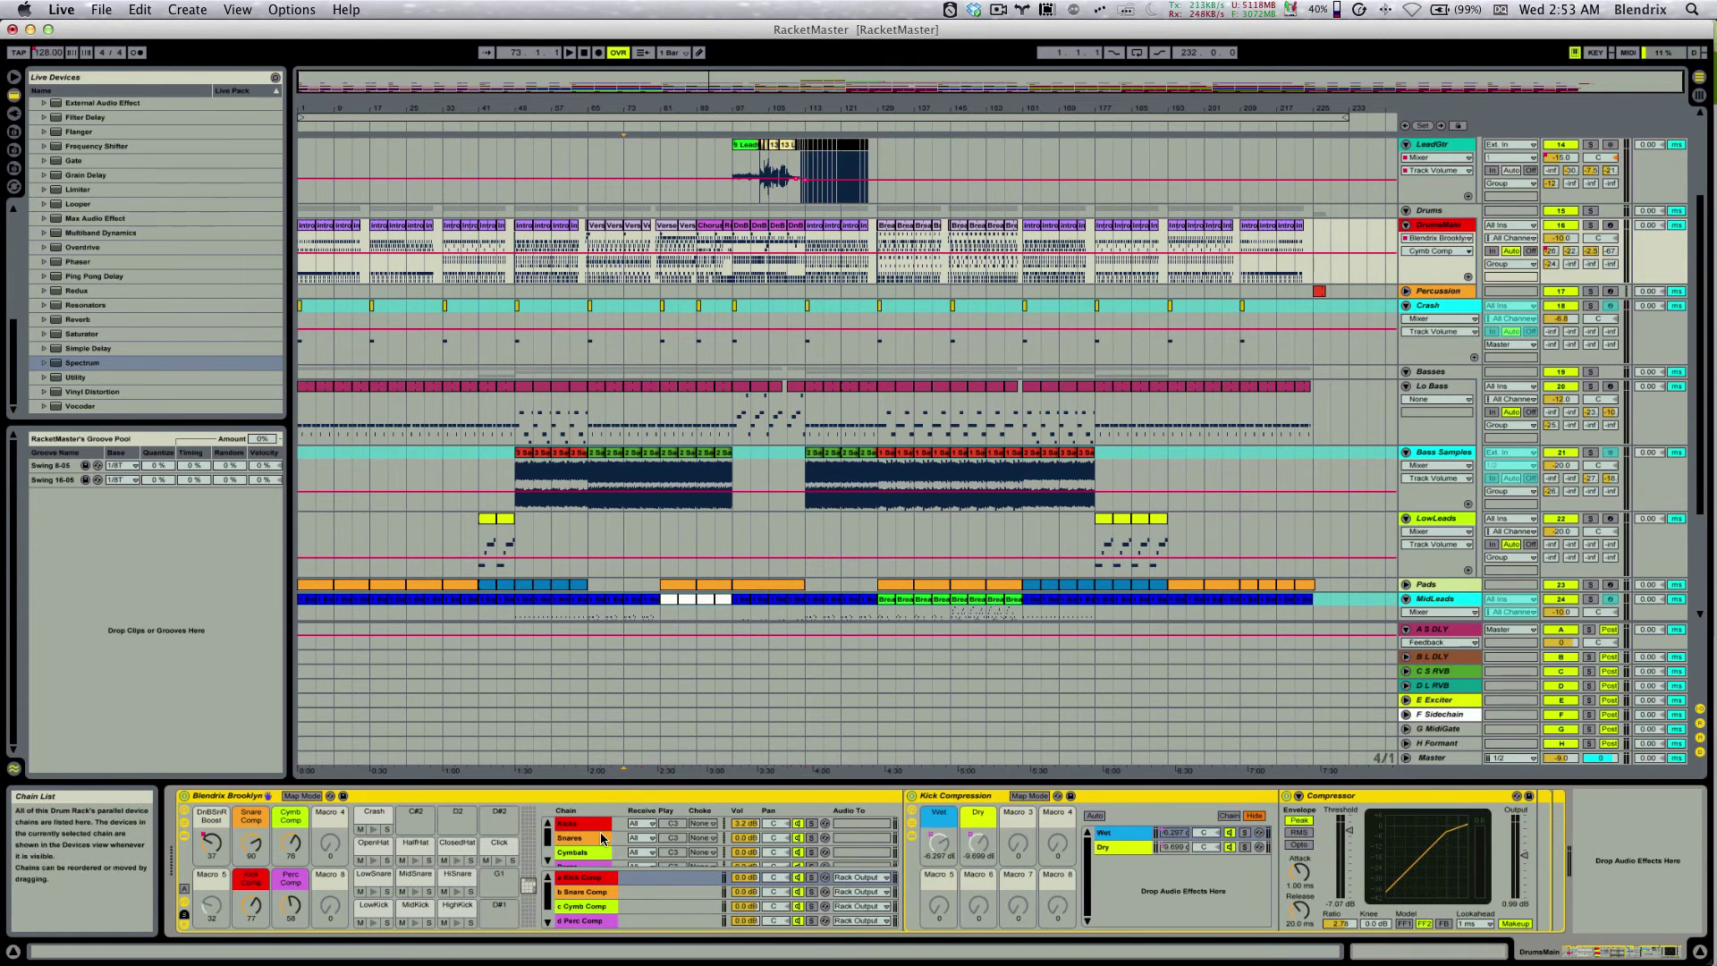
click(599, 839)
click(588, 822)
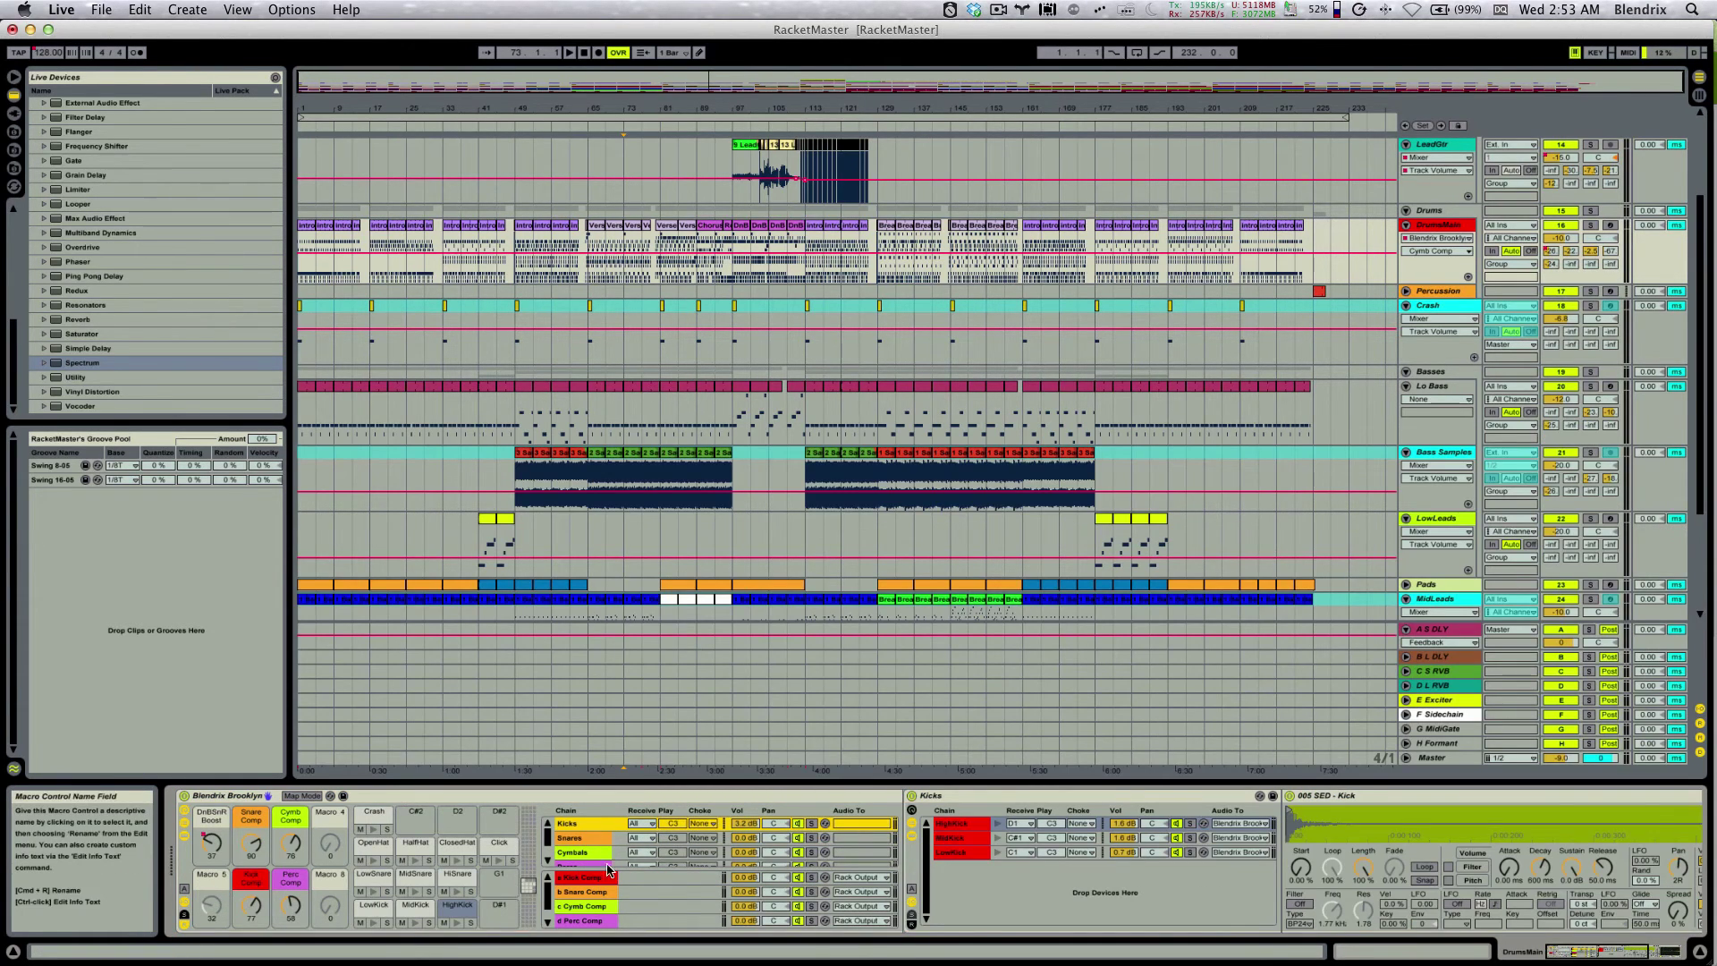
click(579, 852)
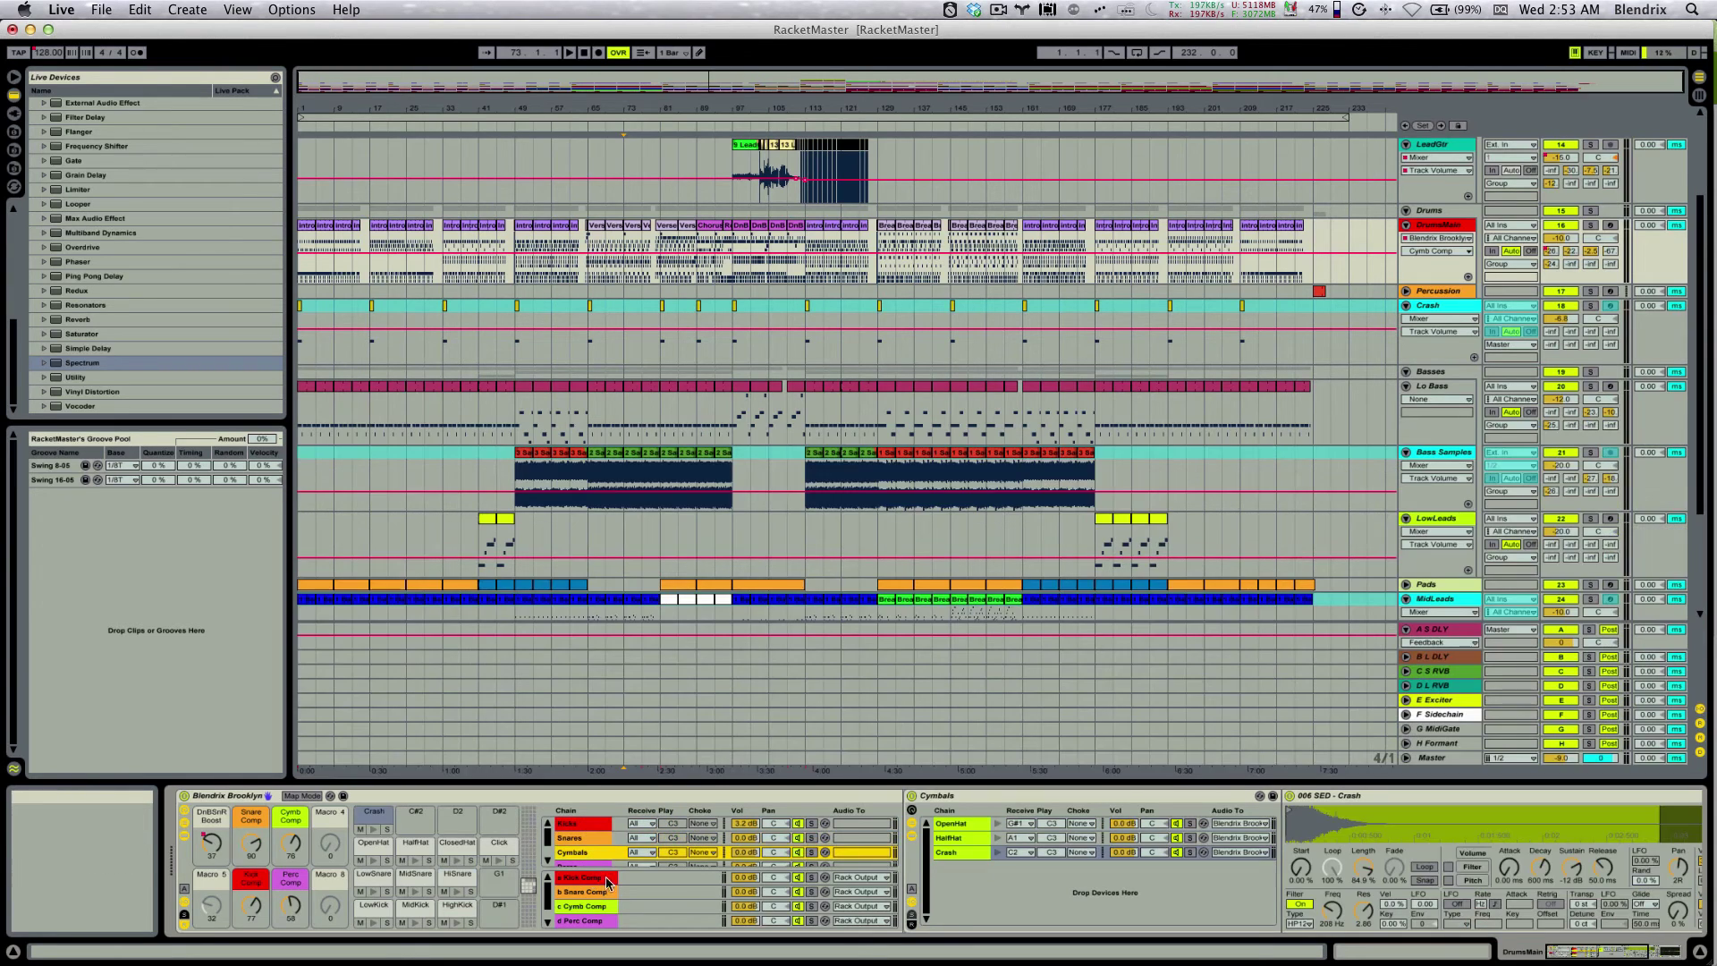
click(944, 825)
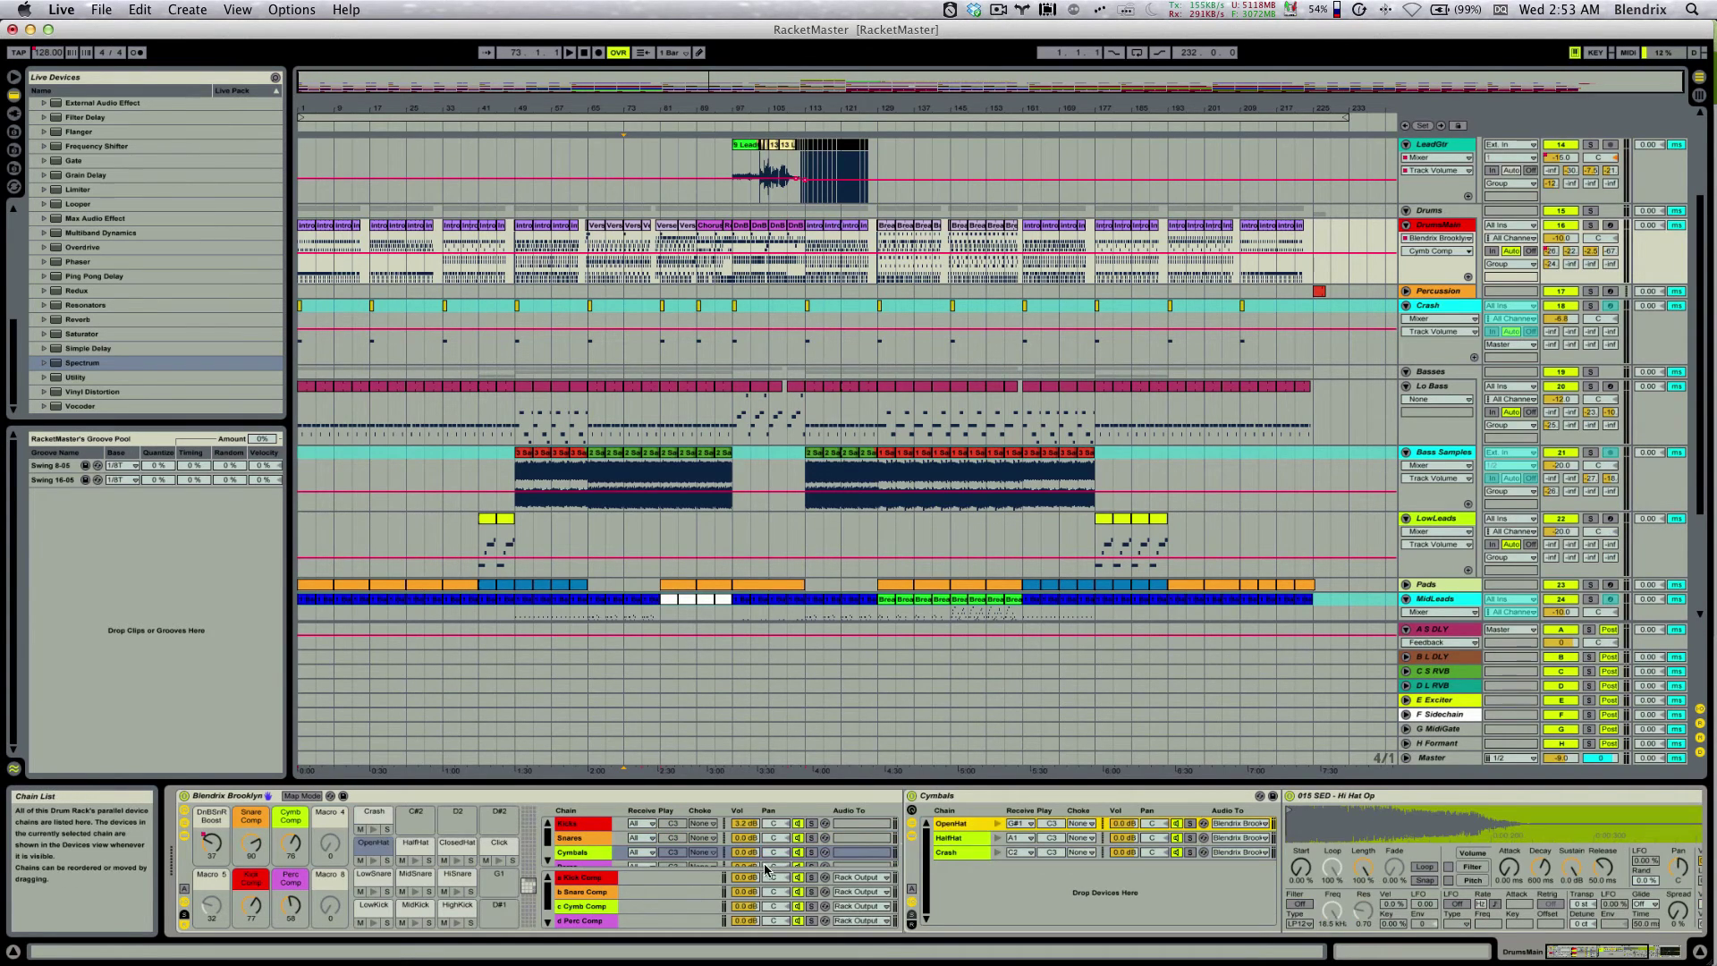
click(590, 864)
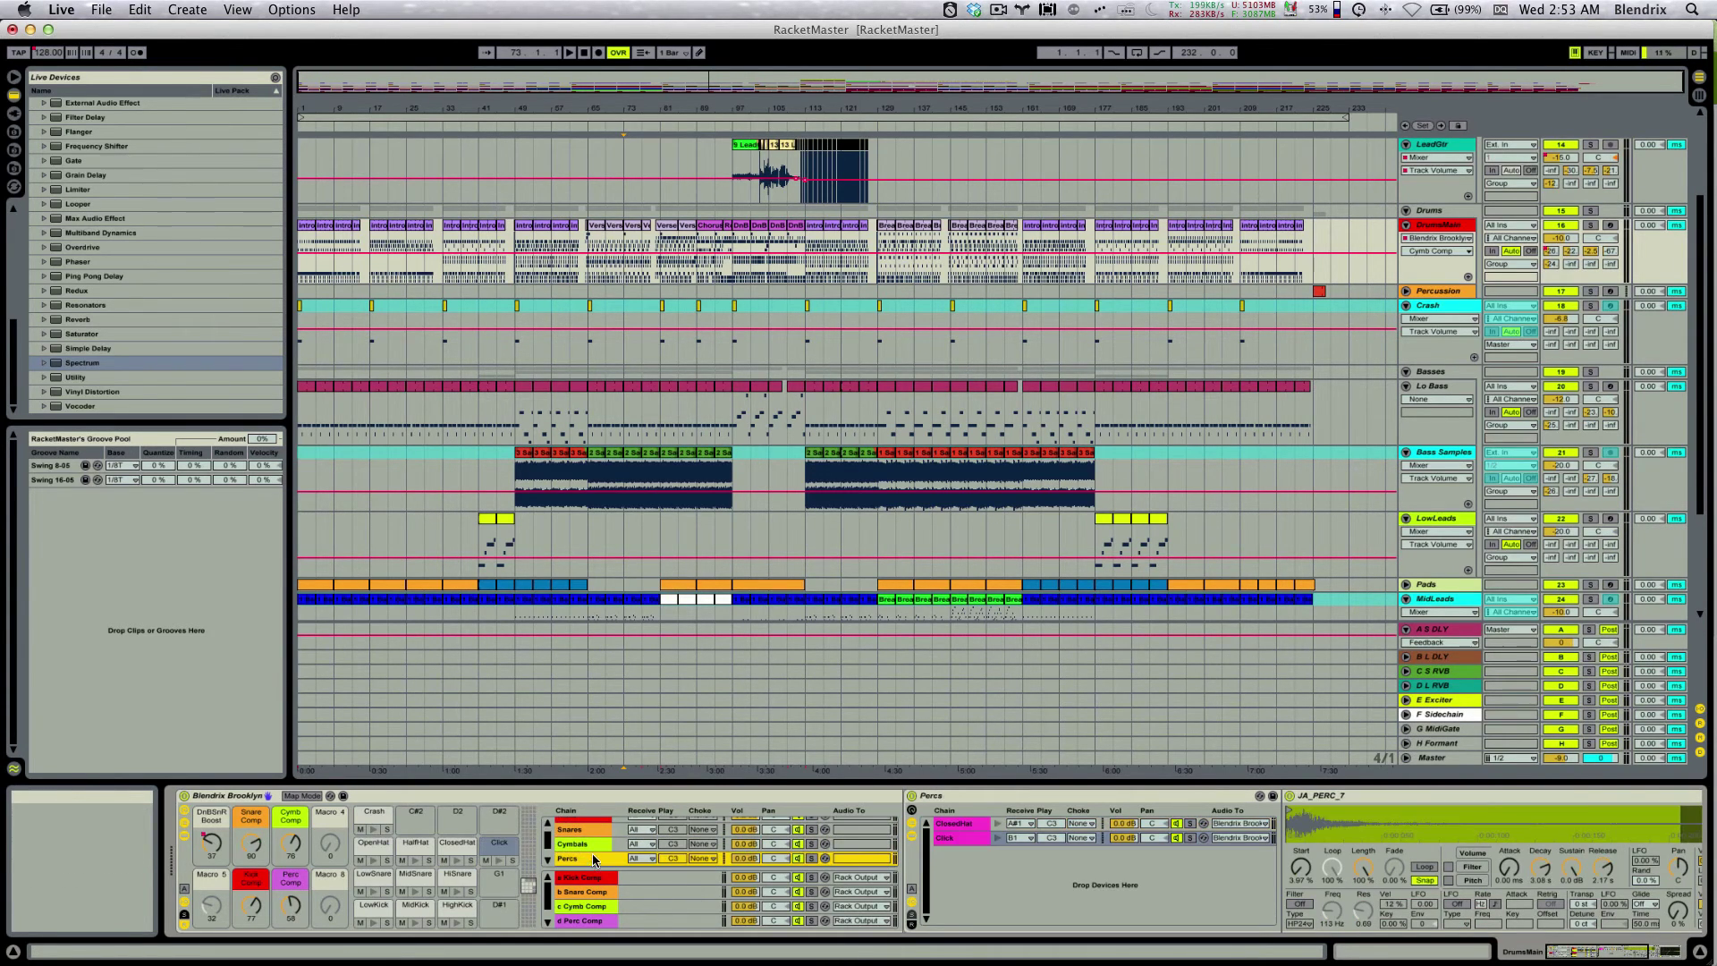
click(590, 923)
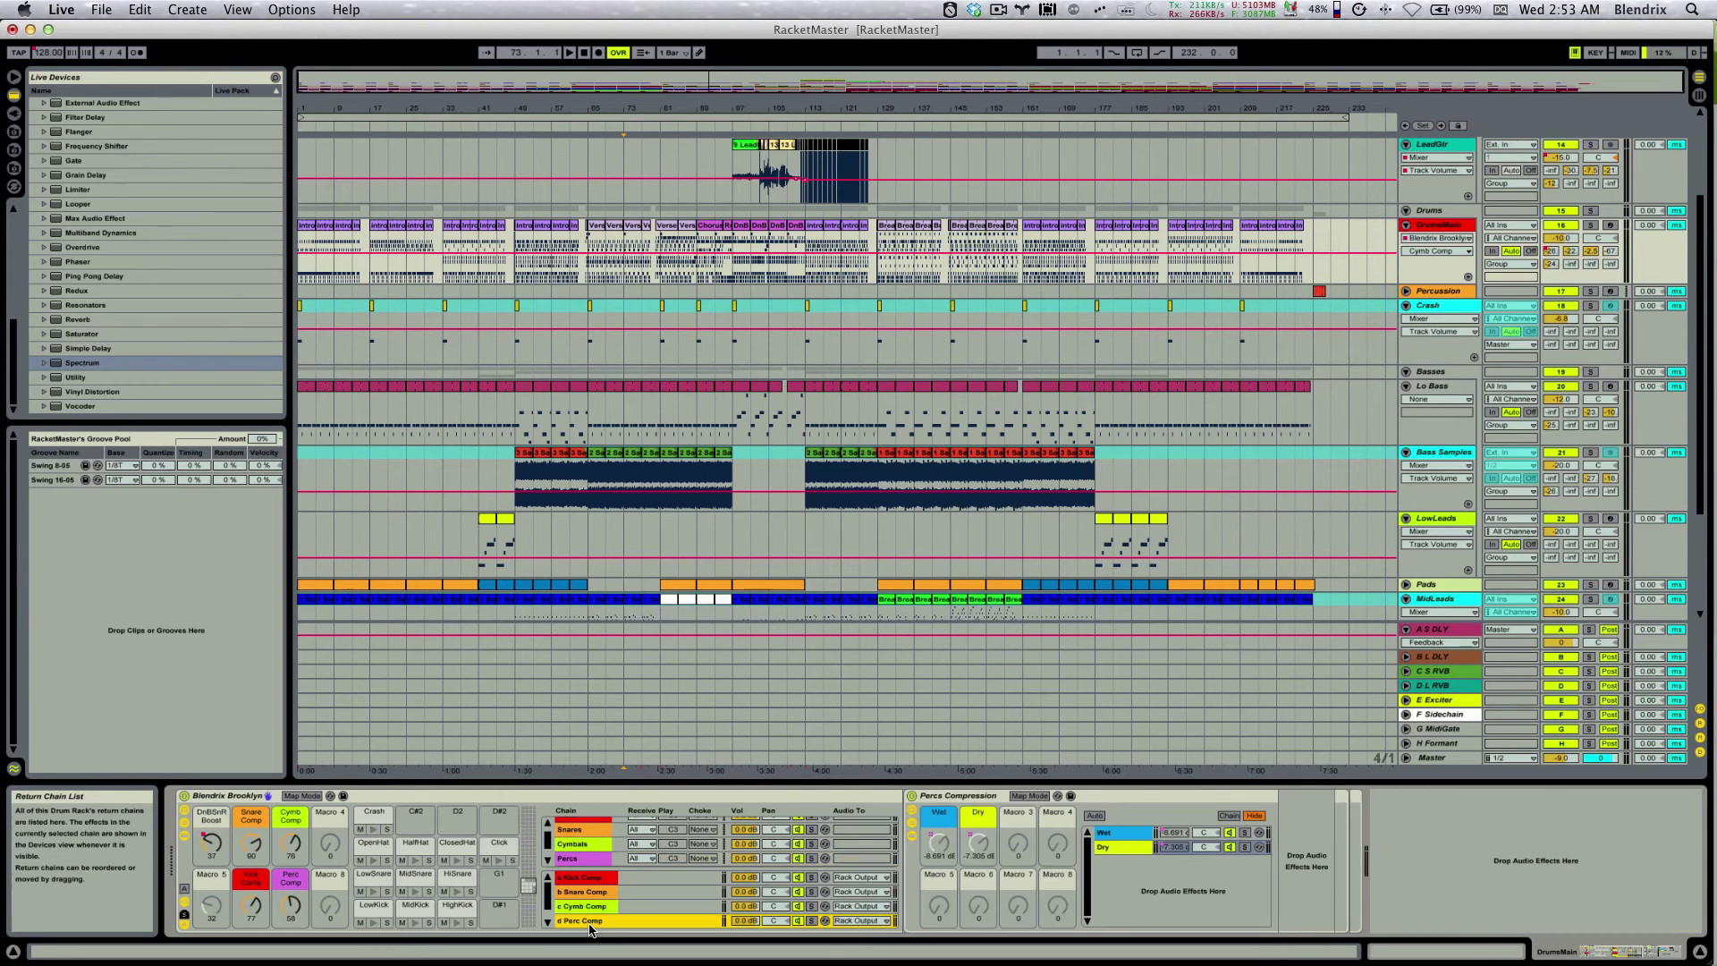
click(290, 905)
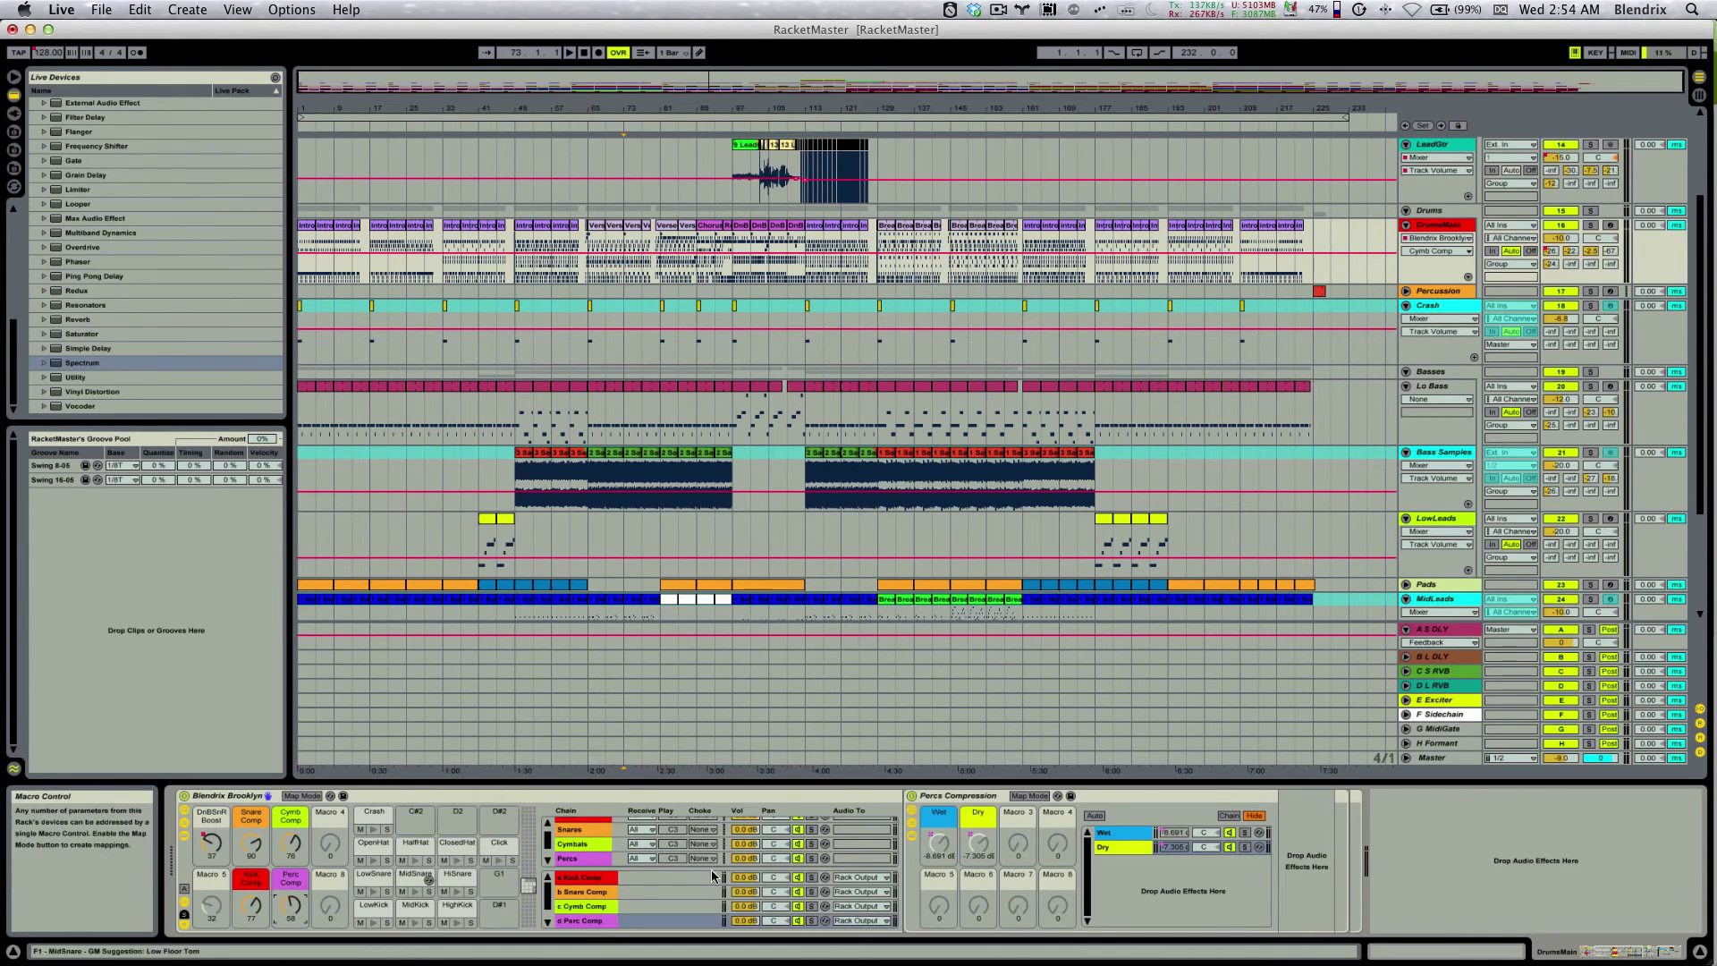
Switch between the Kick Comp and Snare Comp return chains, ending on Kick Comp.
click(601, 877)
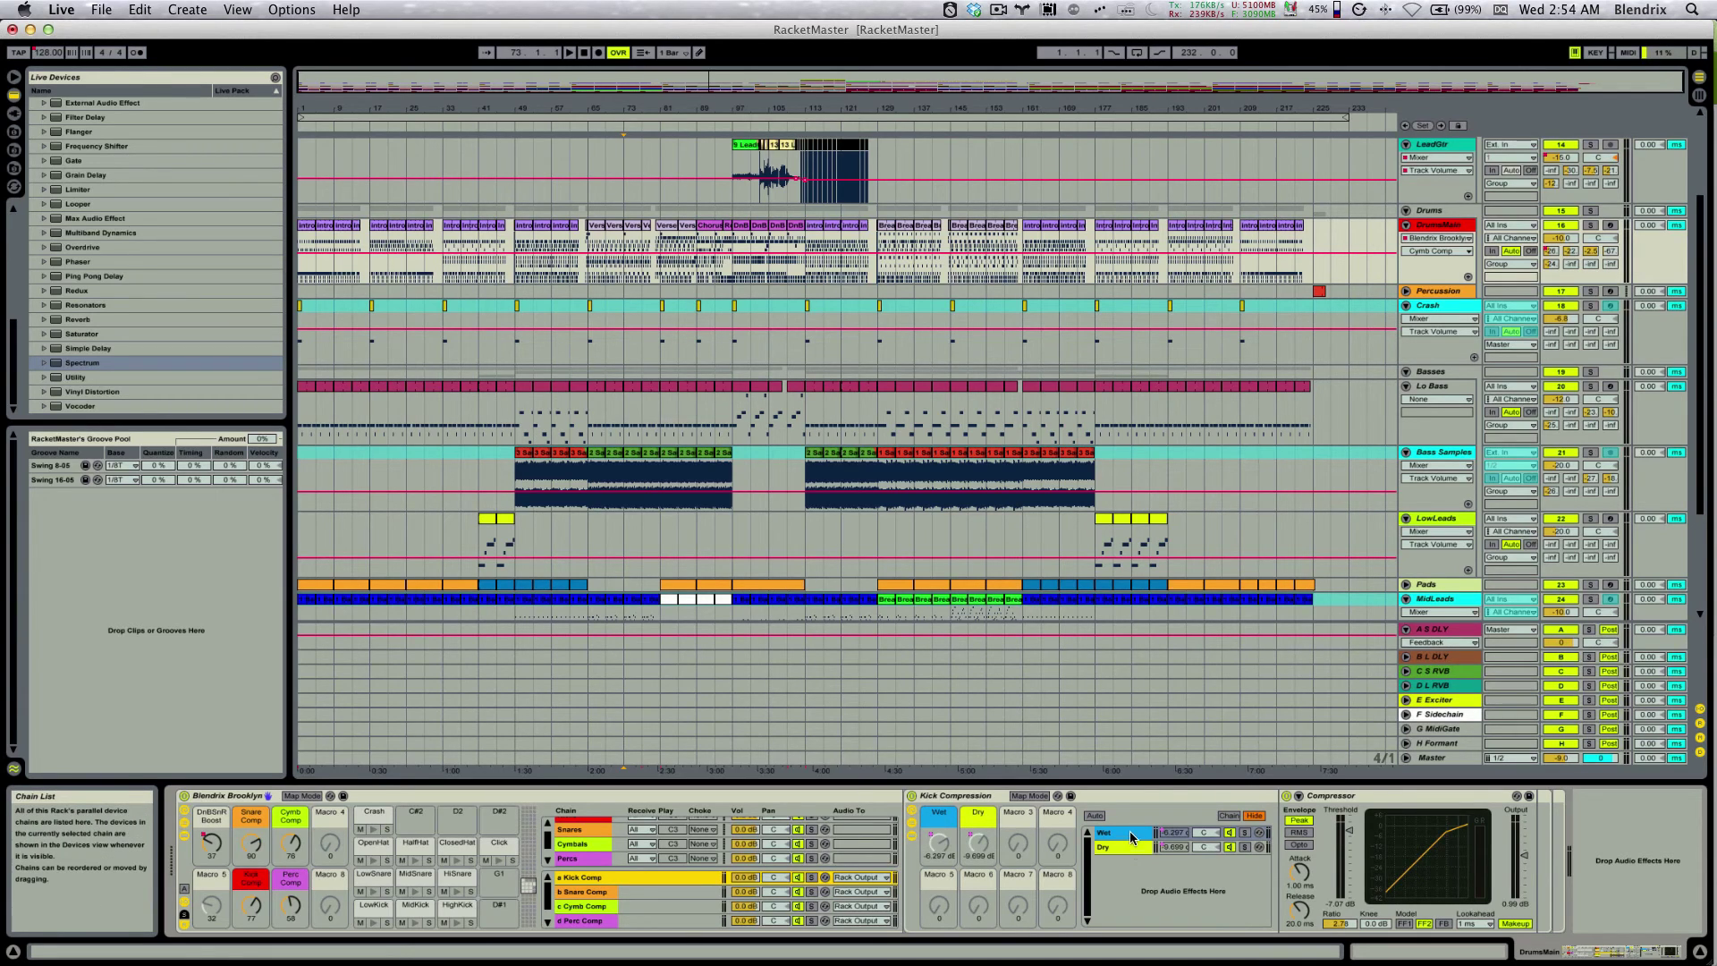
click(627, 890)
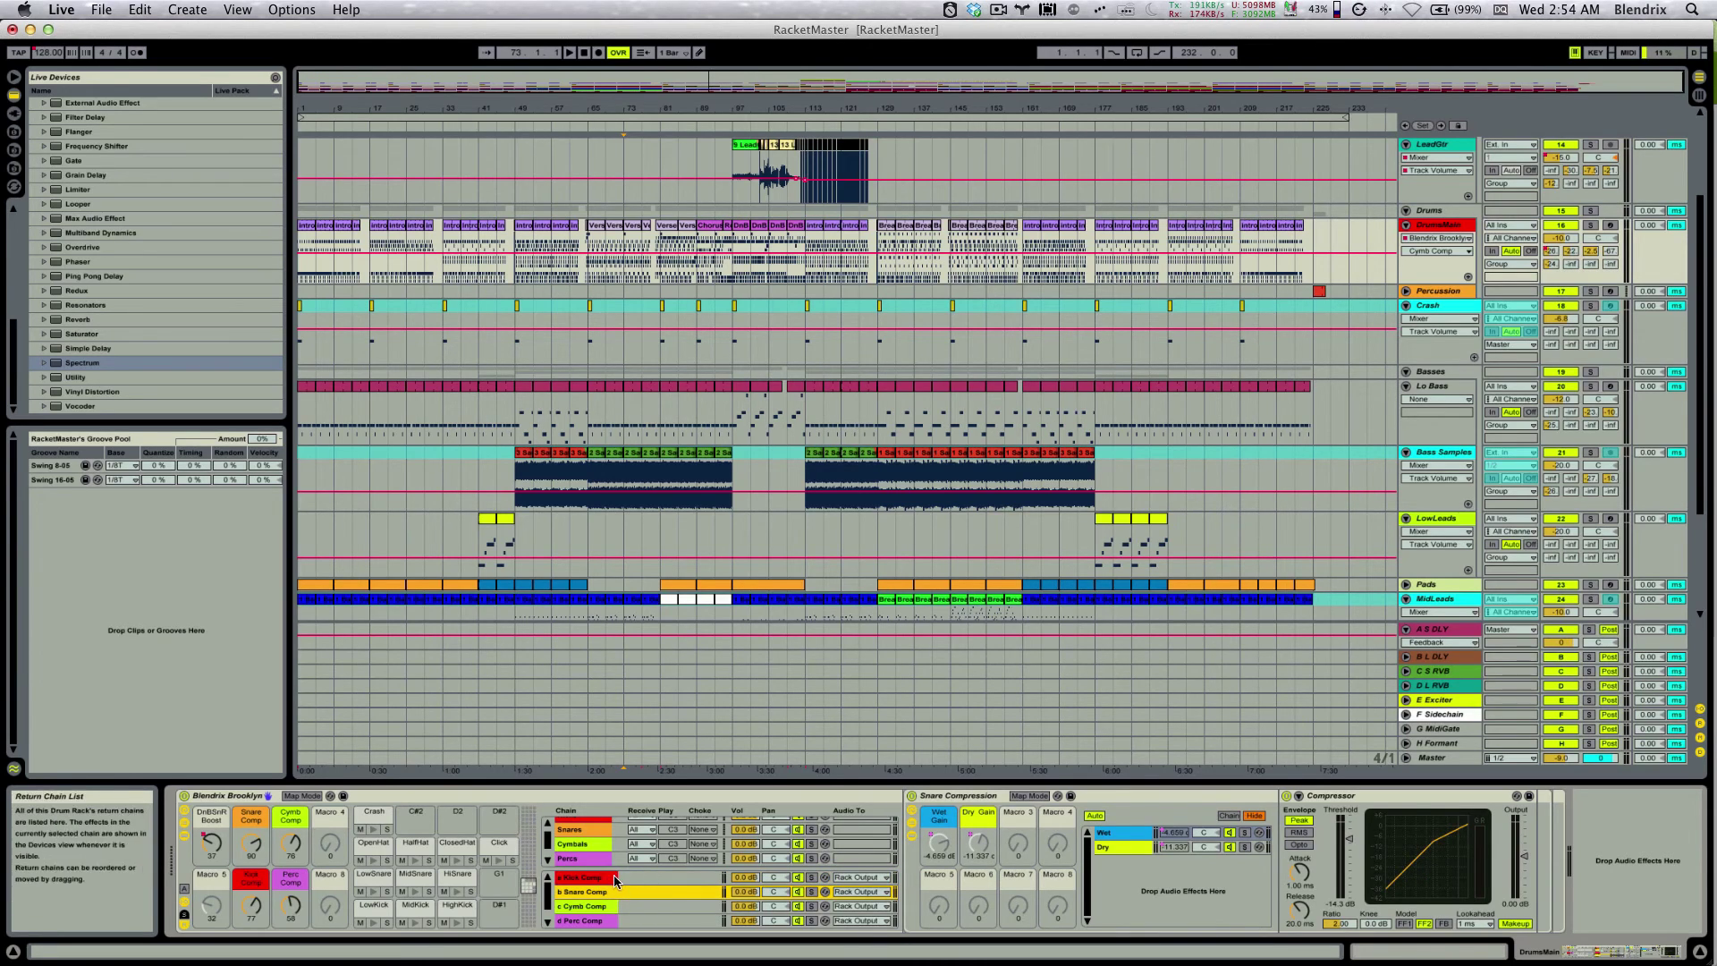
click(635, 882)
scroll(613, 851, up, 1)
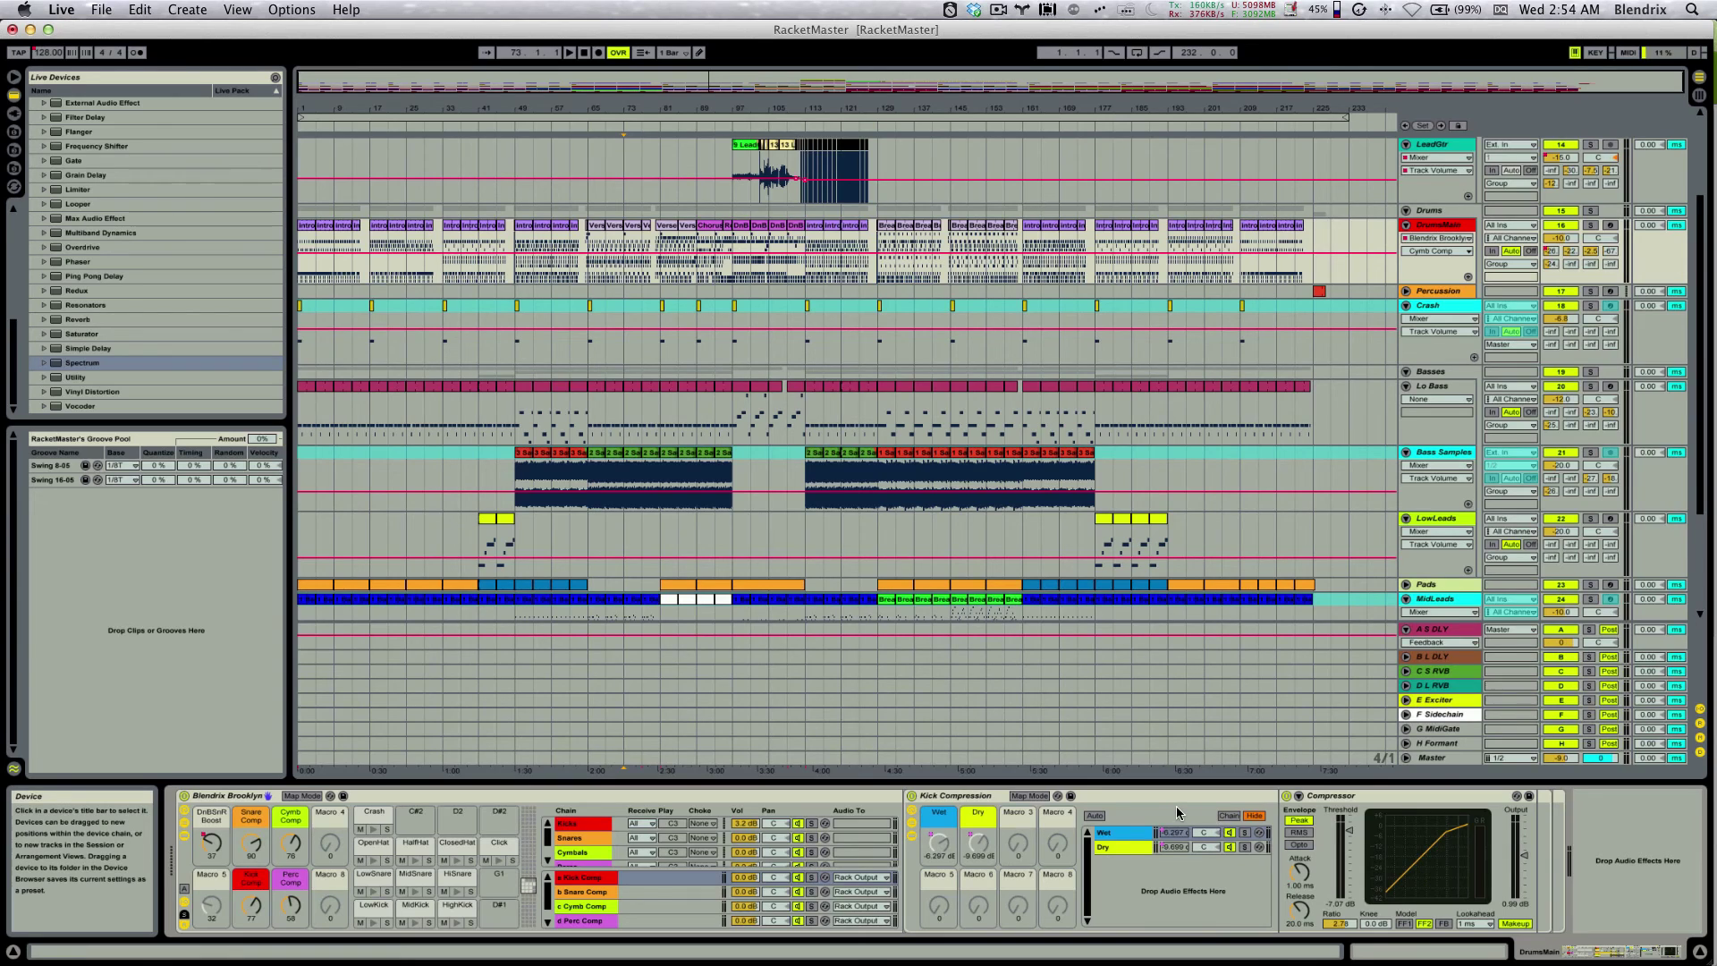
Pass through Snare Comp to the Perc Comp return chain and select the Blendrix Brooklyn rack.
click(601, 889)
click(597, 906)
click(595, 921)
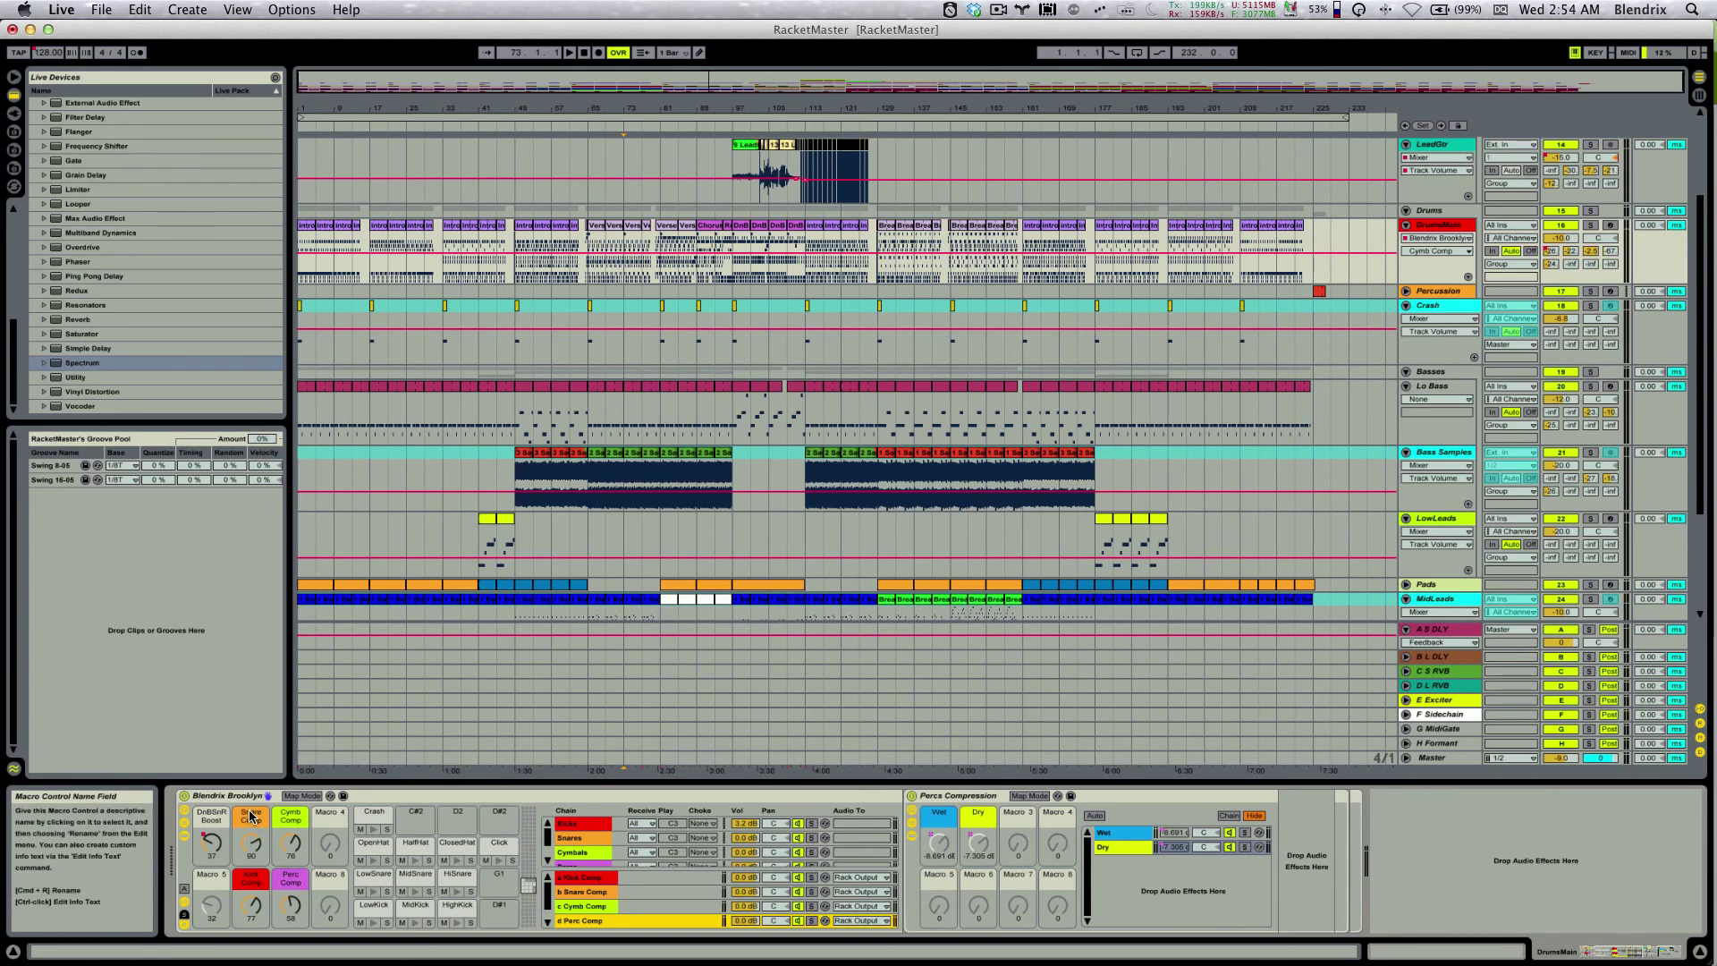
click(394, 797)
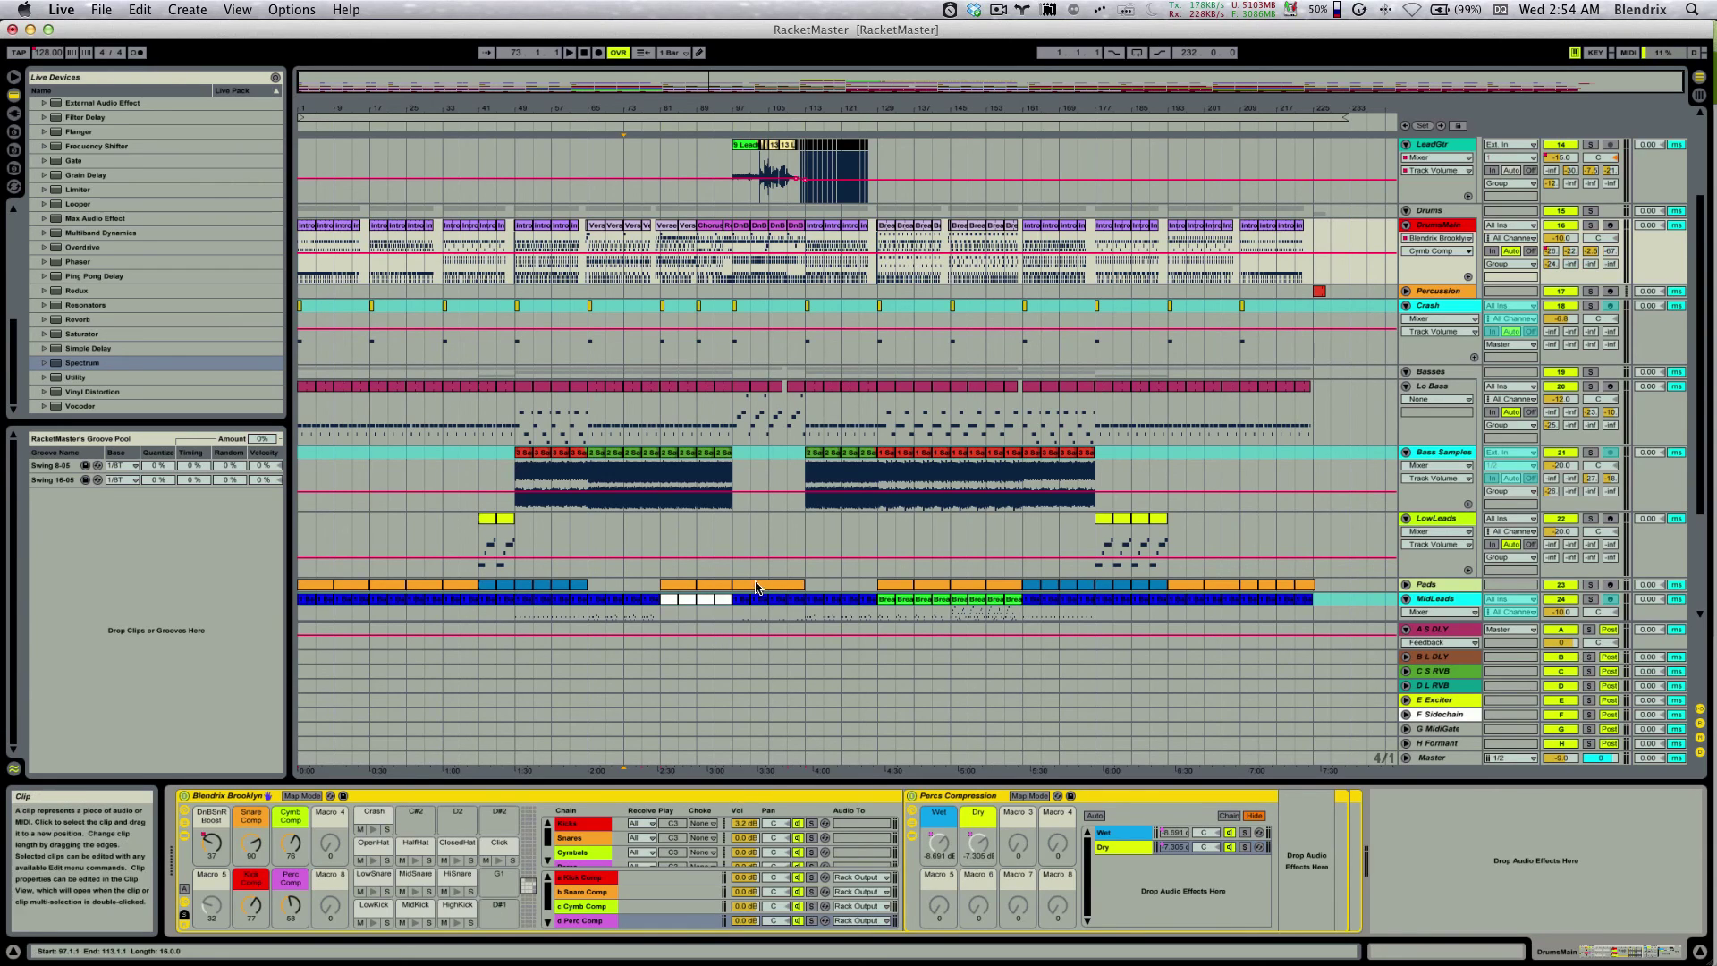
scroll(715, 376, up, 5)
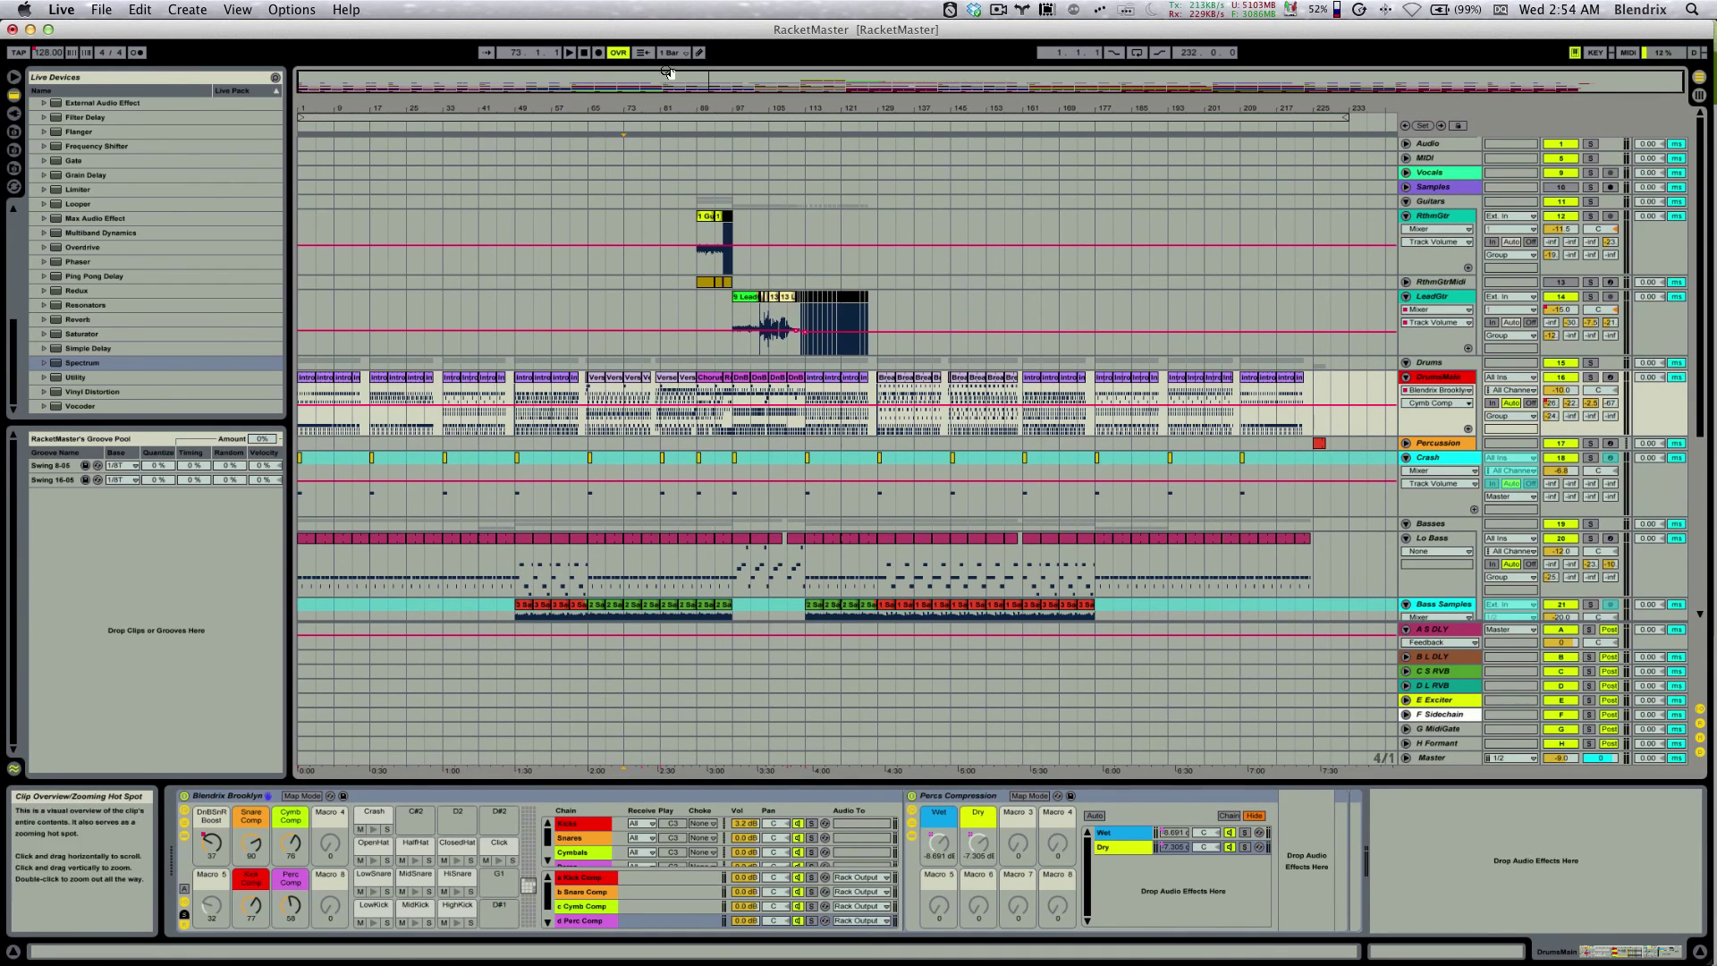